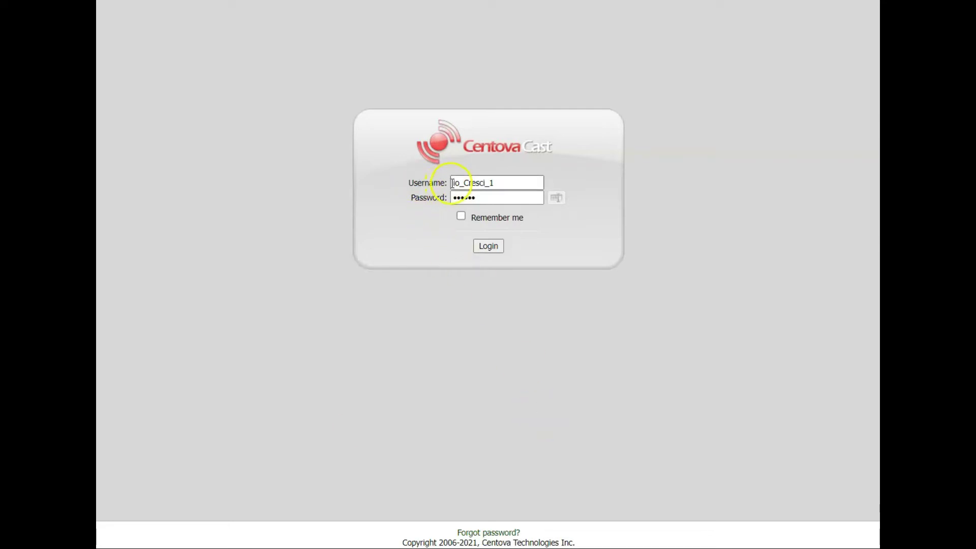
Select the prefilled username and password entries on the Centova Cast login form.
drag(527, 183, 428, 185)
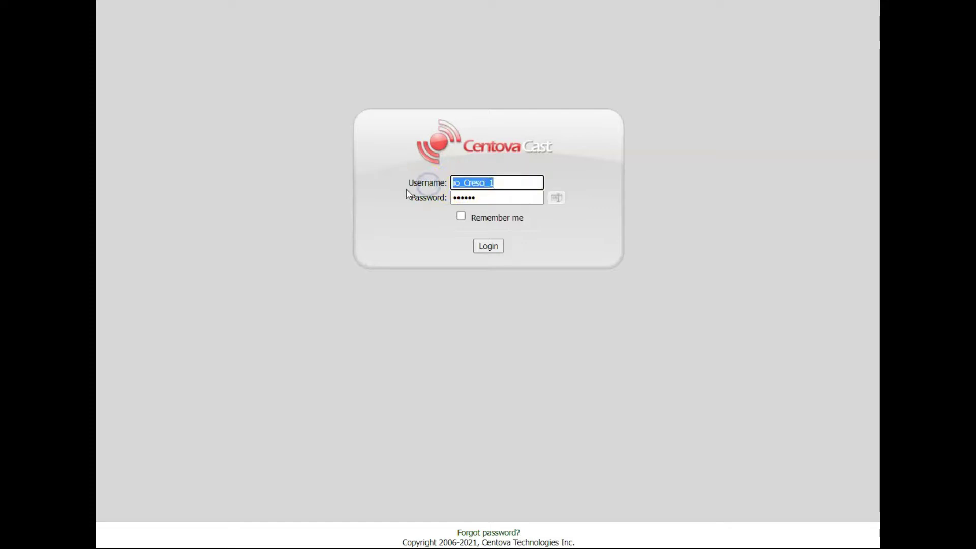
drag(497, 197, 449, 199)
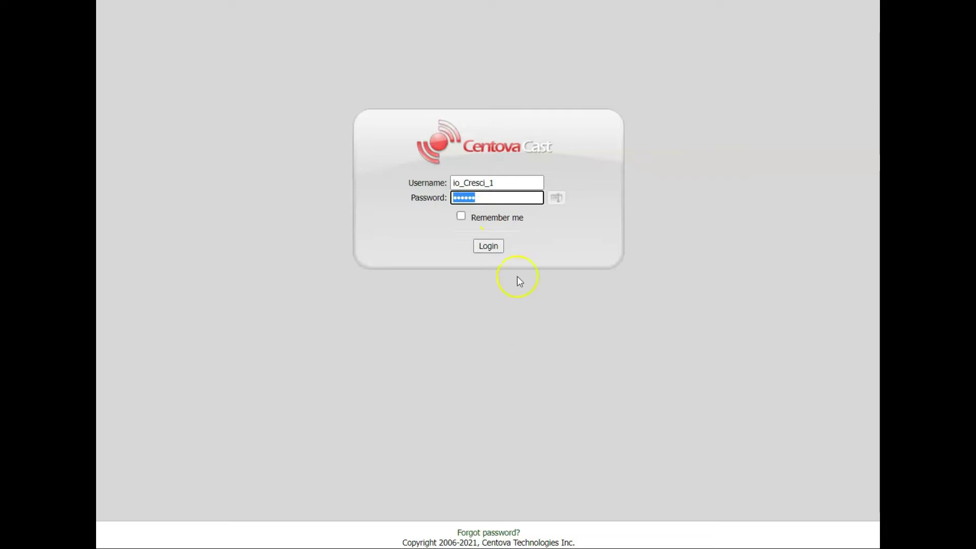
Log in, dismiss the save-password prompt, and open the AutoDJ file manager.
click(489, 249)
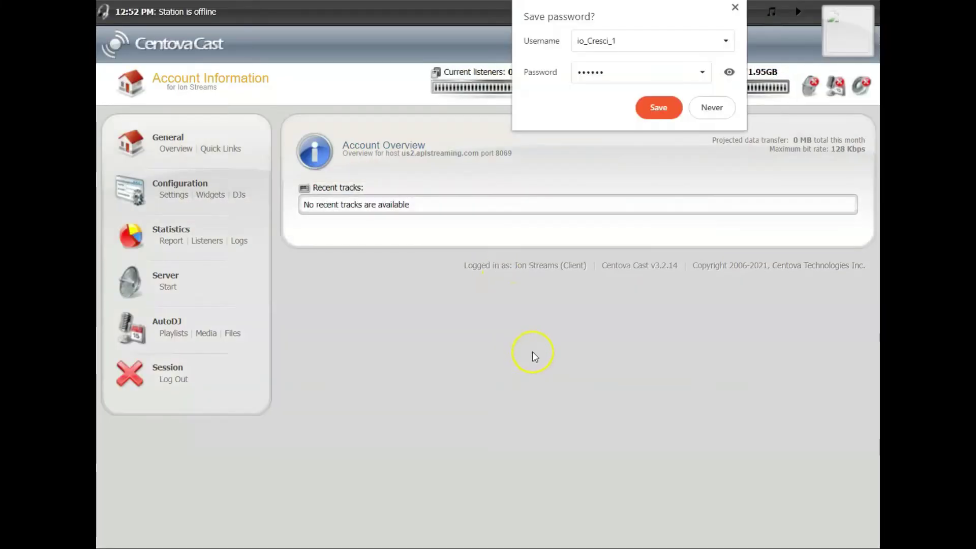
click(736, 7)
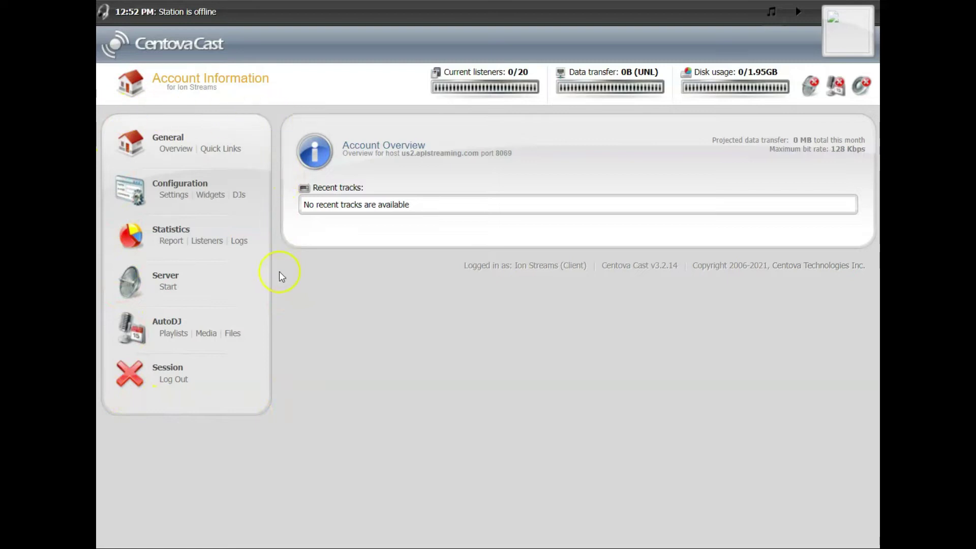
click(114, 281)
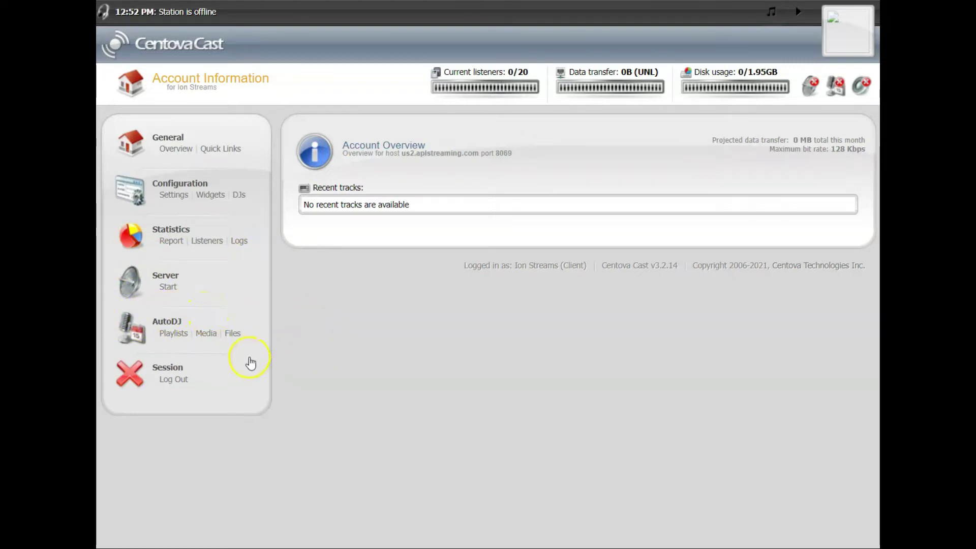
click(232, 336)
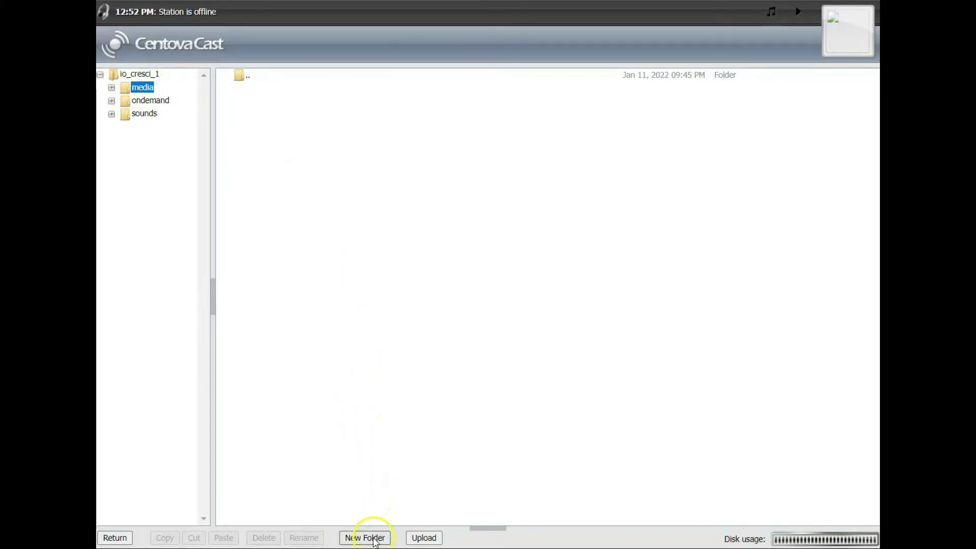
Create a folder named music1 inside media and open it.
click(374, 539)
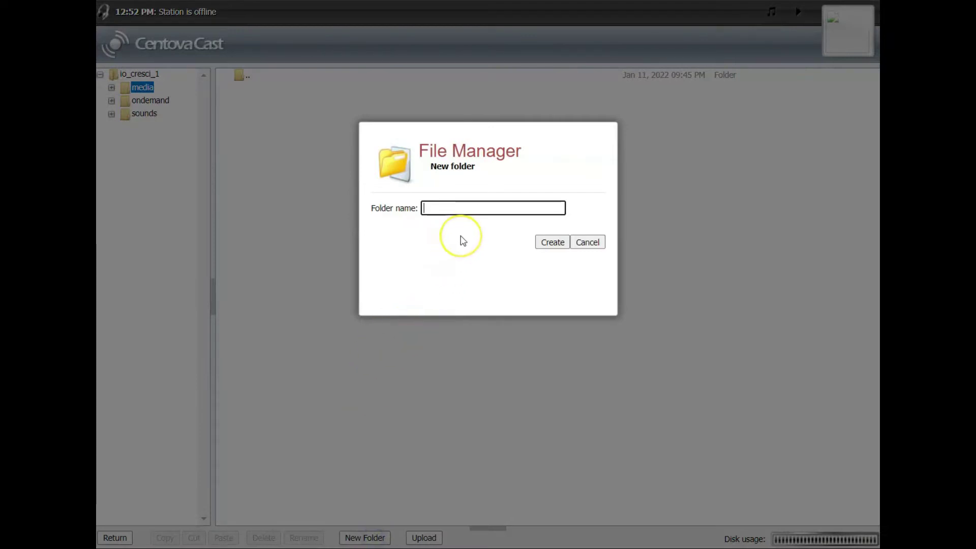
text(muswic)
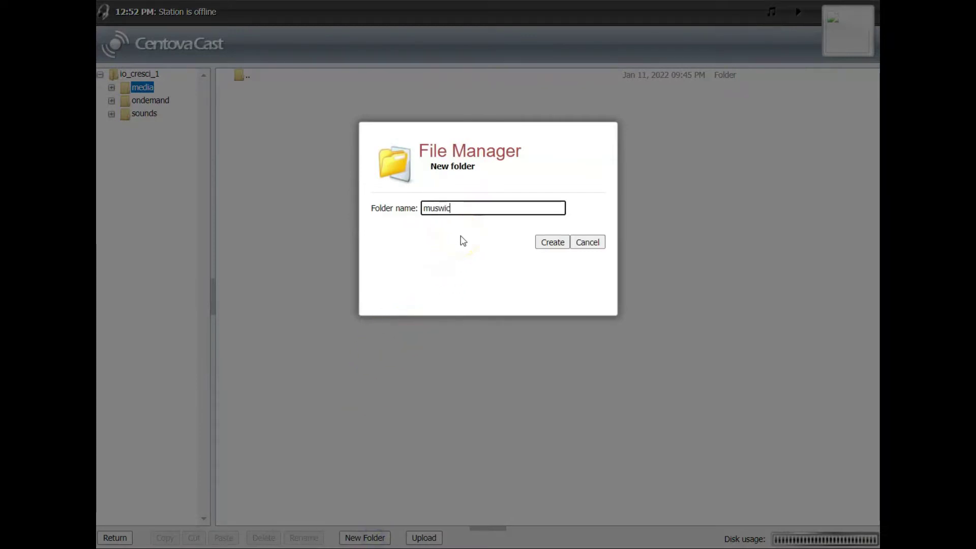
key(BackSpace)
key(BackSpace)
key(BackSpace)
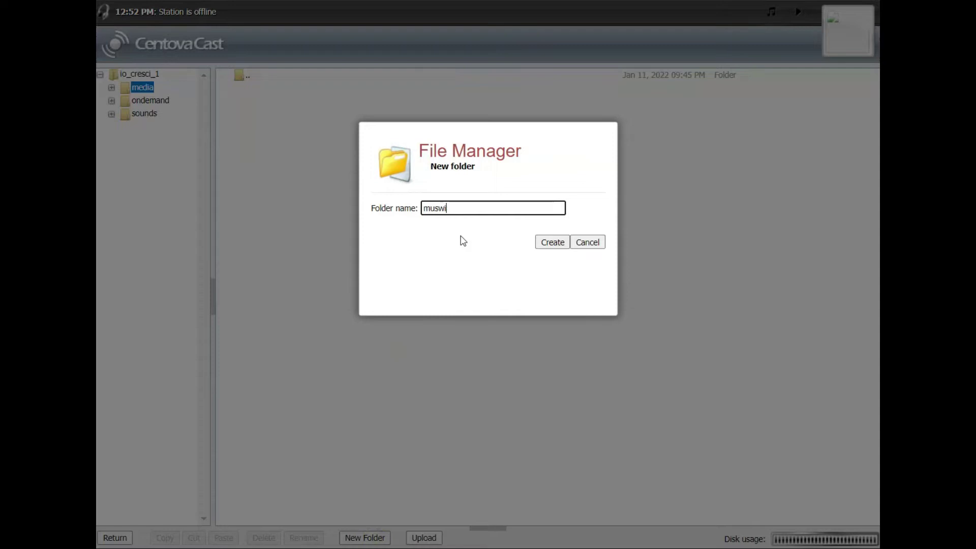
text(ic1)
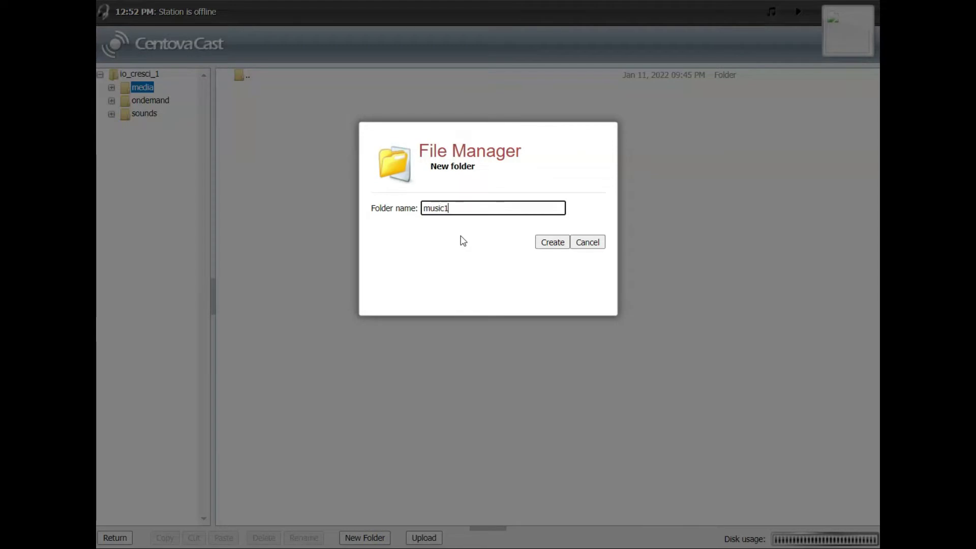
click(551, 241)
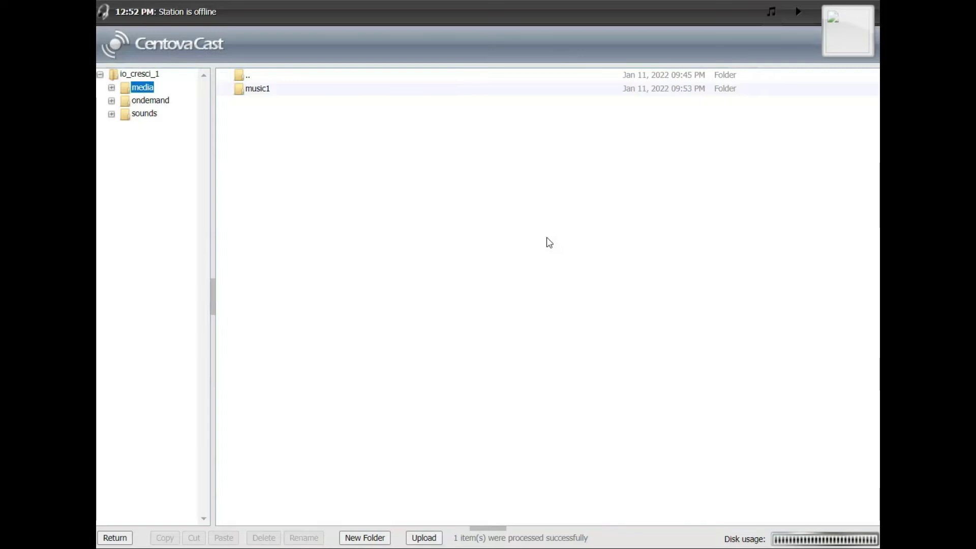
double_click(242, 96)
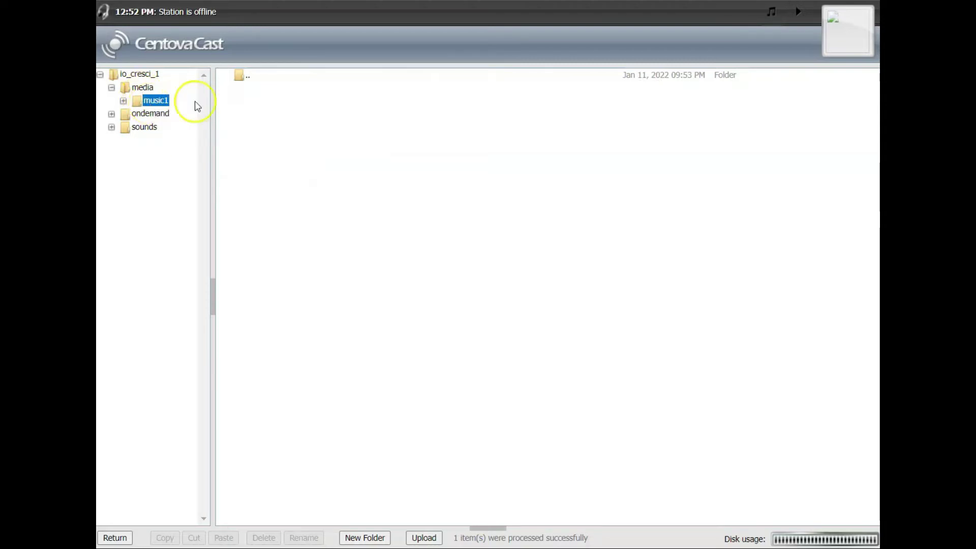
Open the upload window and browse to D:\Music Files\Love Songs.
mouse_move(421, 548)
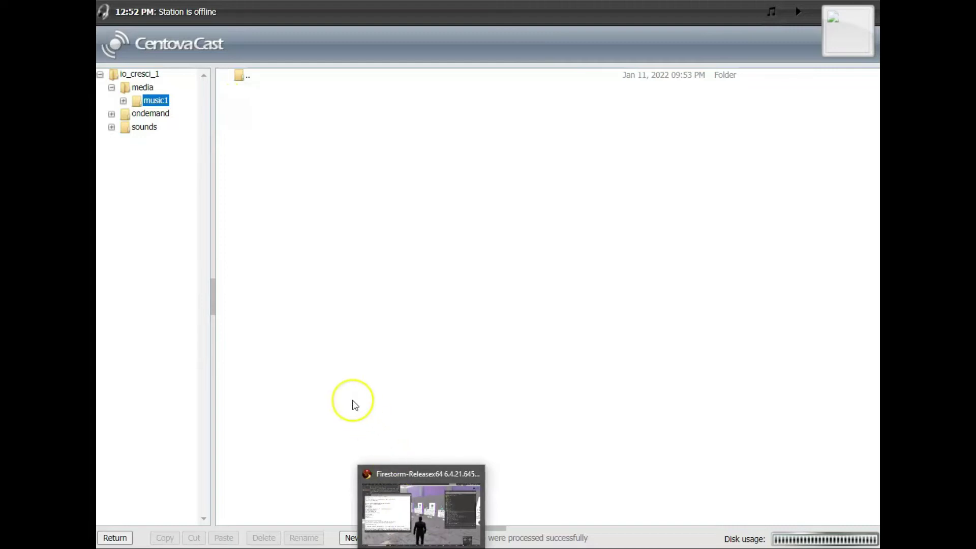
click(424, 538)
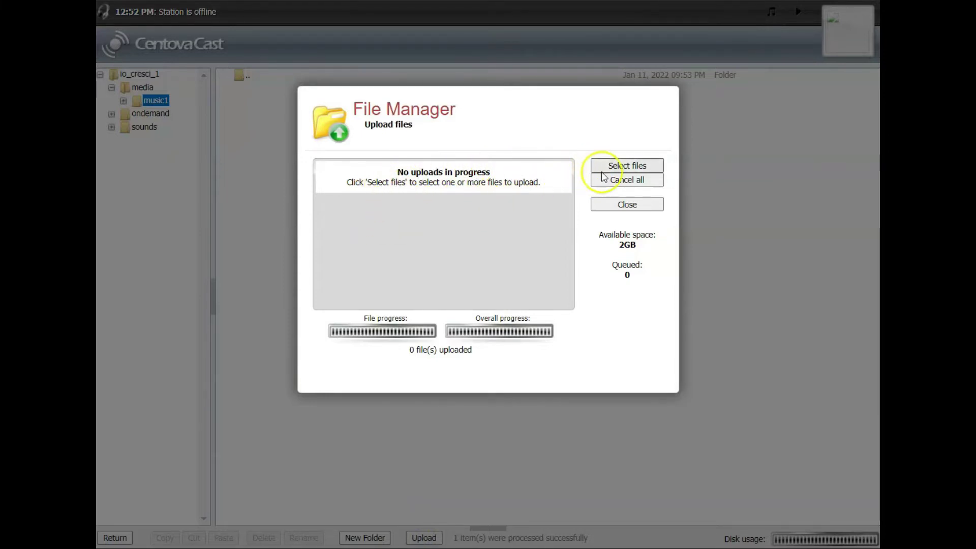
click(615, 169)
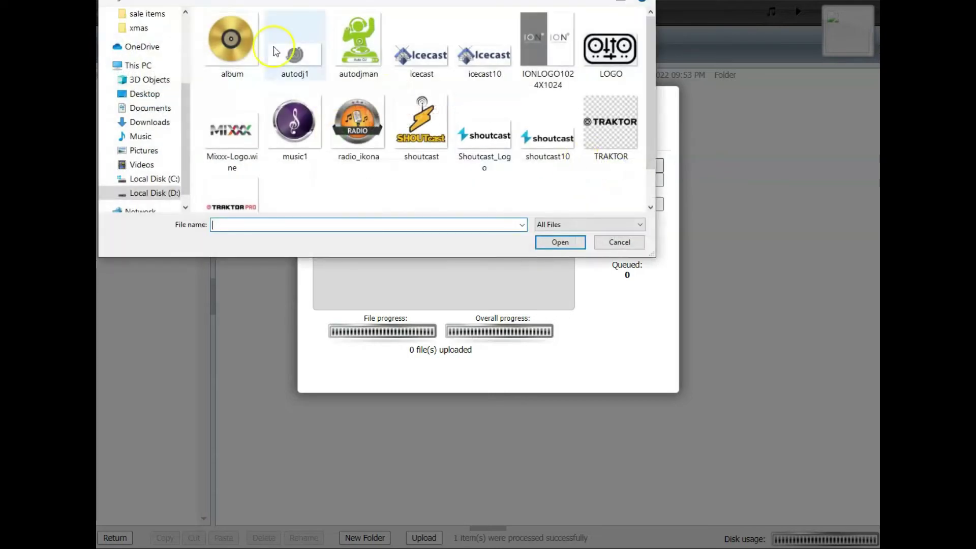
click(150, 191)
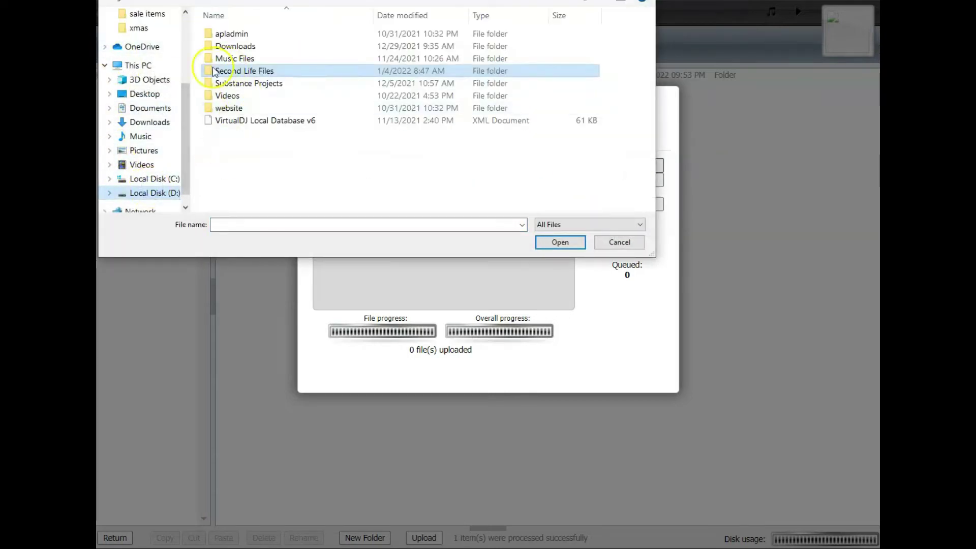
click(231, 60)
double_click(232, 59)
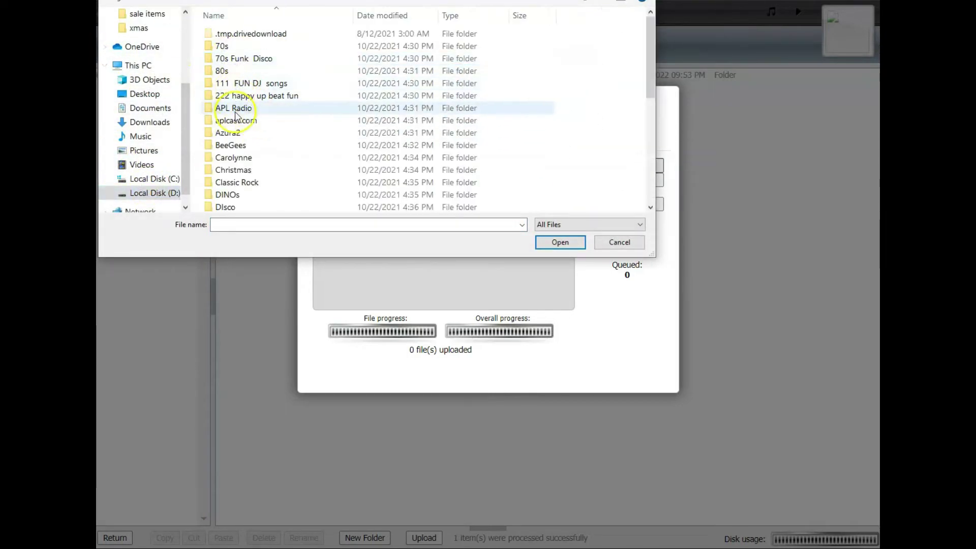
click(230, 158)
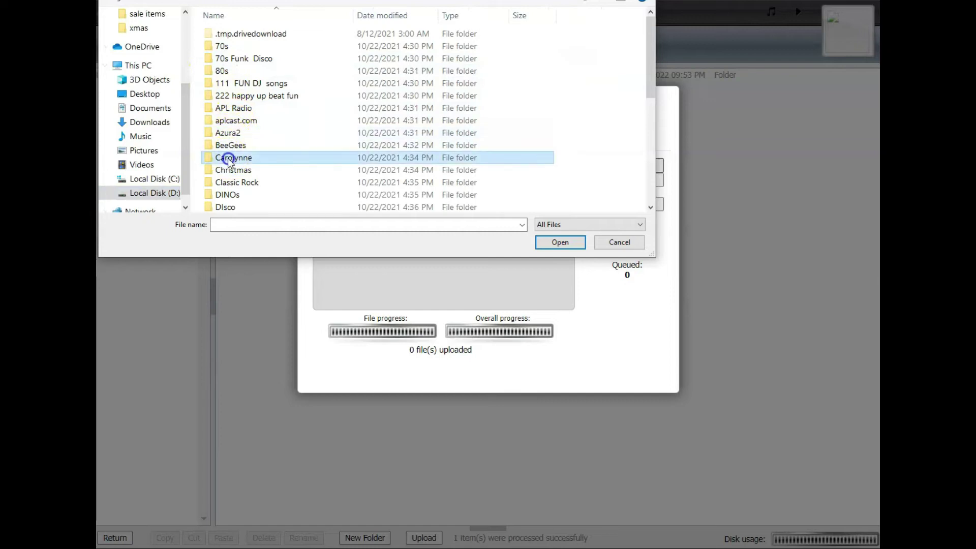
scroll(248, 152, down, 1)
scroll(249, 154, down, 4)
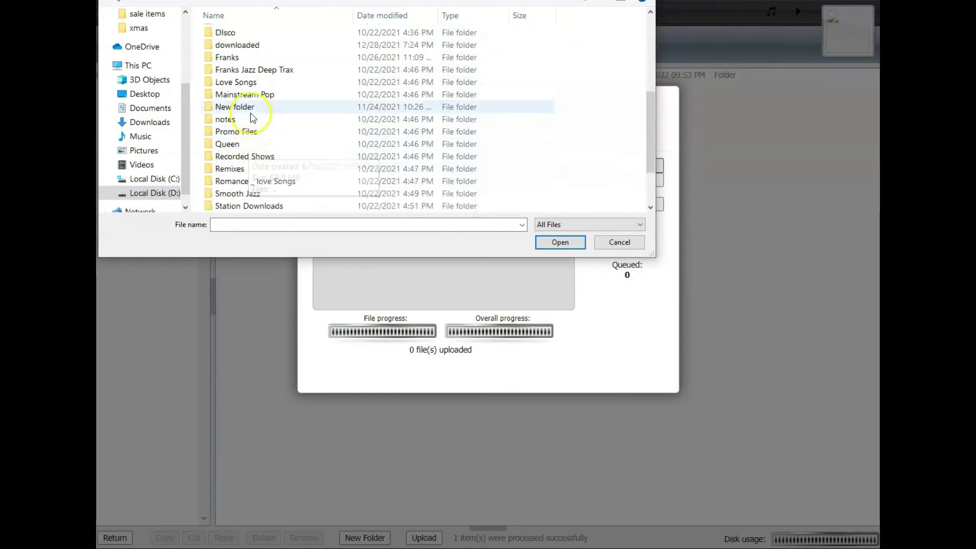
double_click(237, 84)
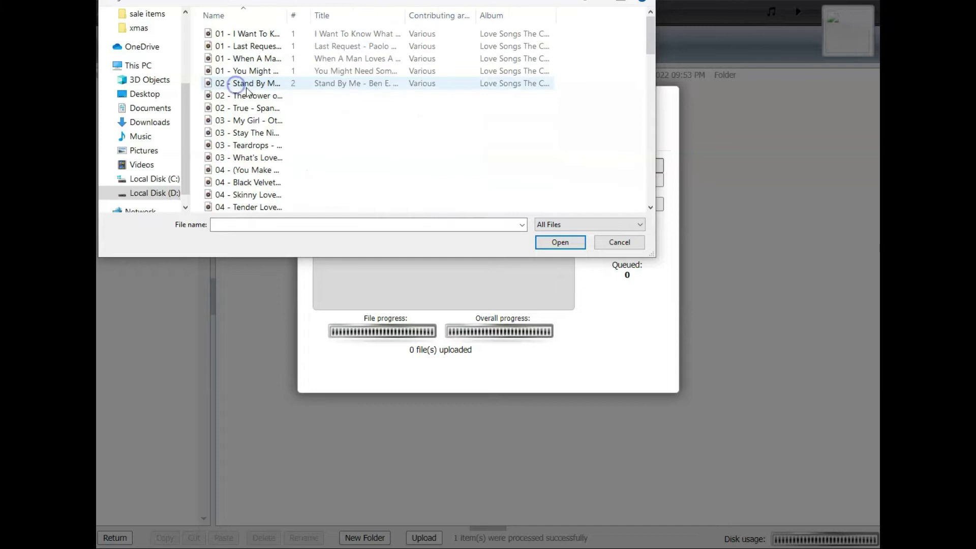
Queue four songs, including Last Request and When A Man Loves A Woman, for upload.
click(245, 33)
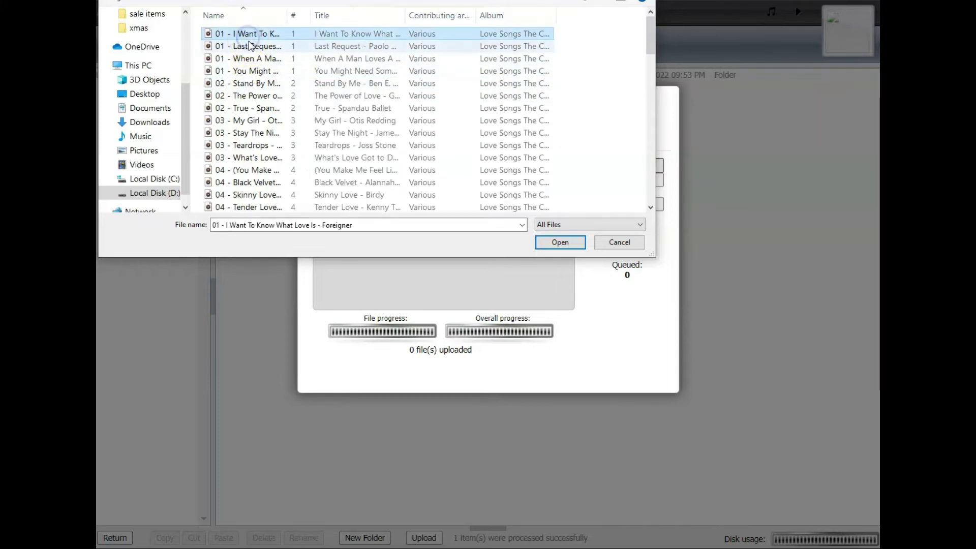
ctrl+click(252, 47)
ctrl+click(254, 59)
ctrl+click(256, 71)
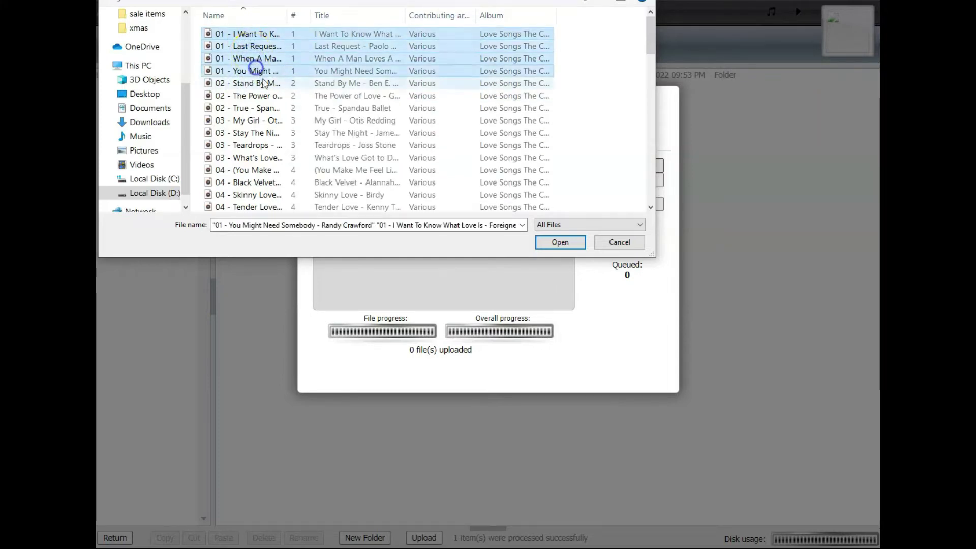
click(548, 244)
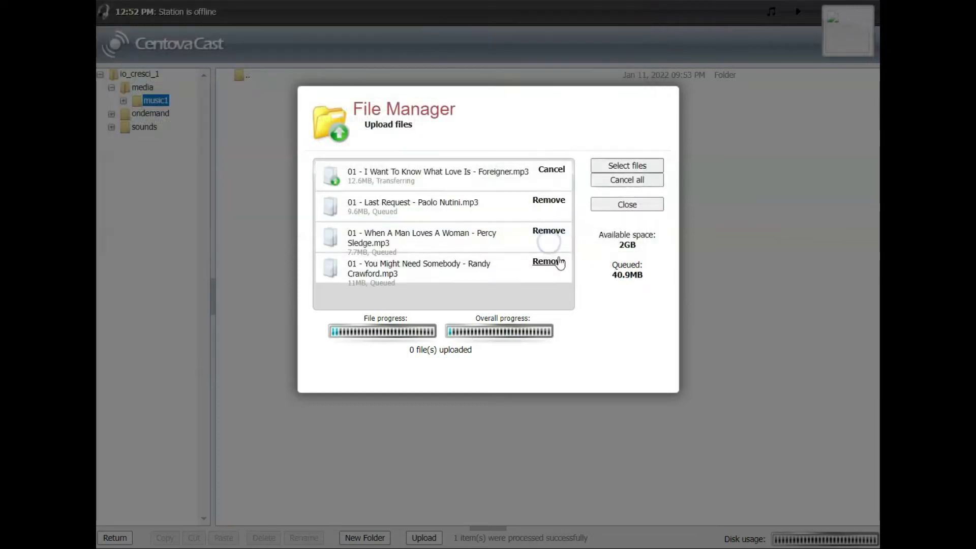
Let the four MP3 uploads finish, then close the upload window.
click(548, 265)
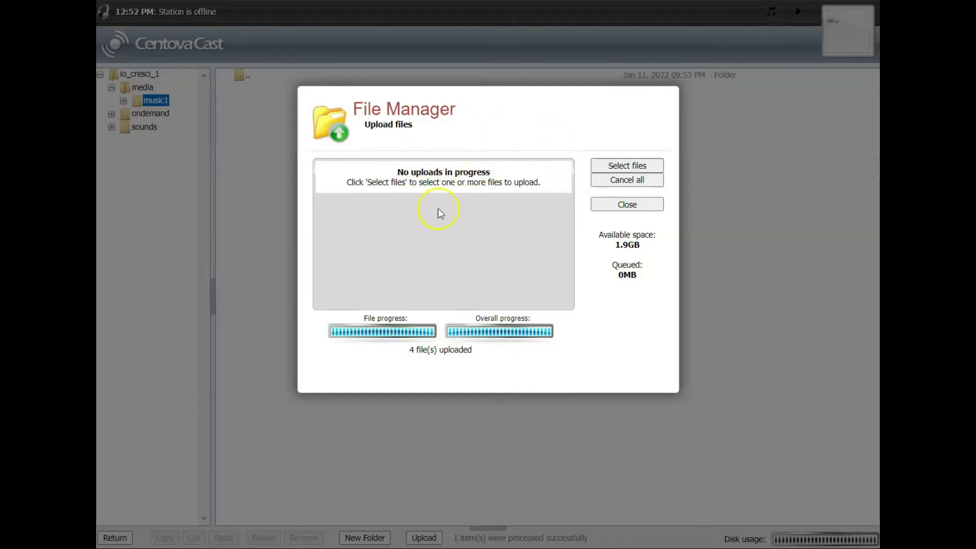
click(600, 208)
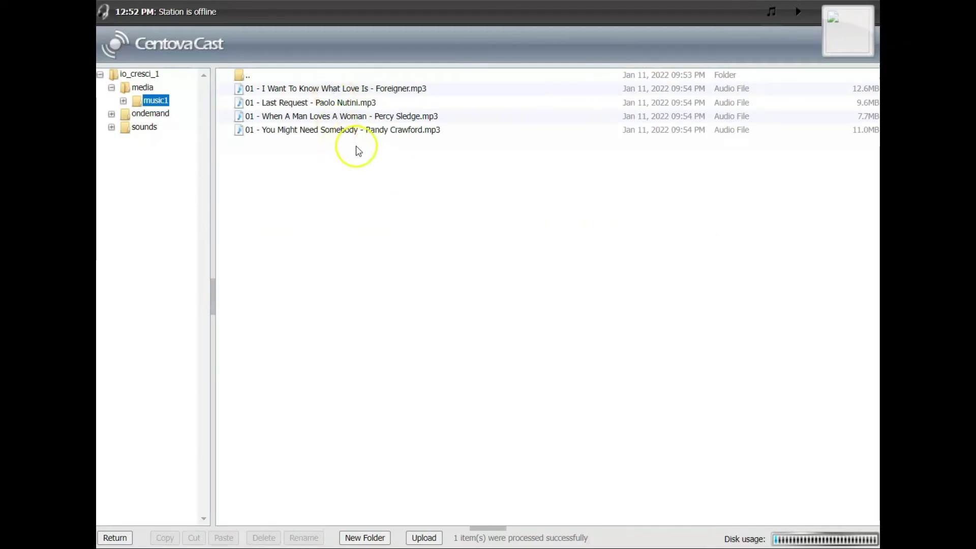
Open the media library from the overview and switch it to browse by folders.
click(114, 538)
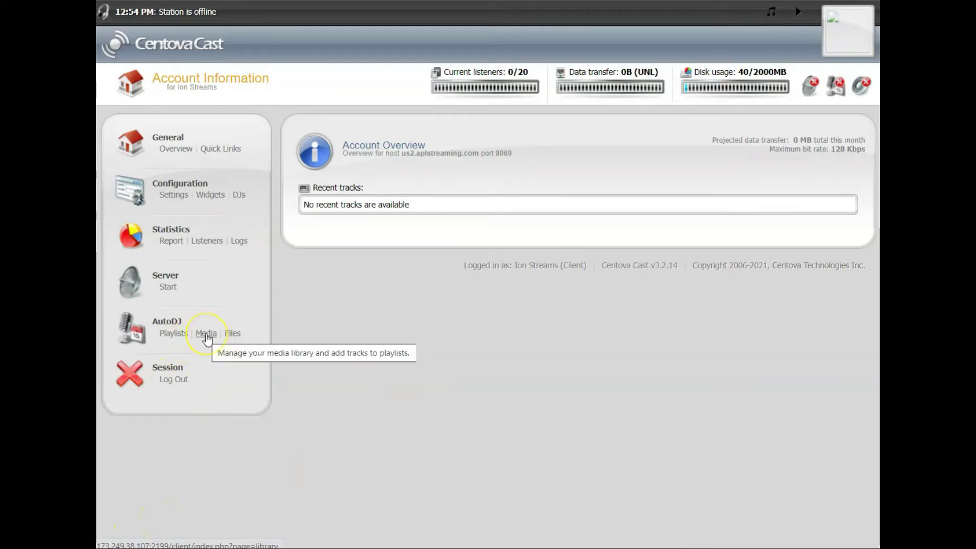
click(207, 334)
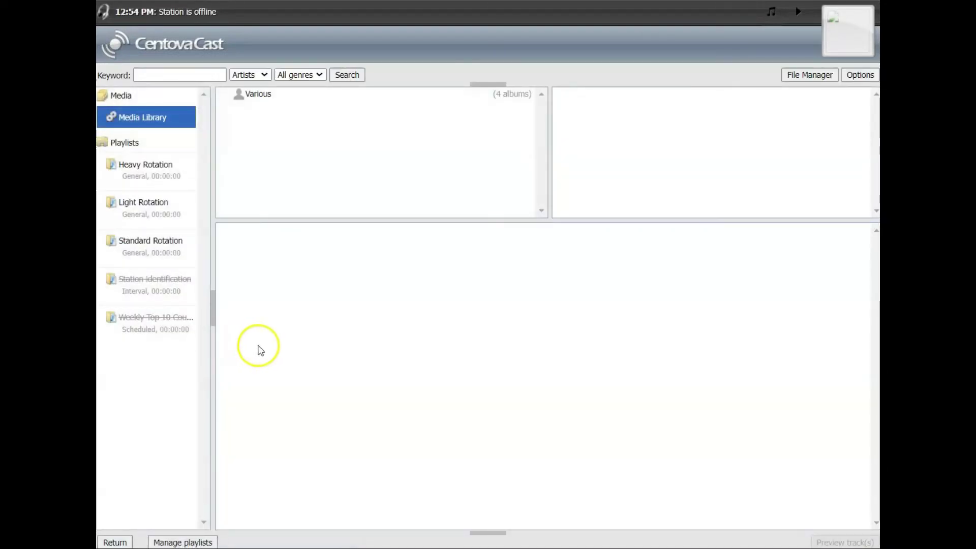
click(853, 81)
click(842, 107)
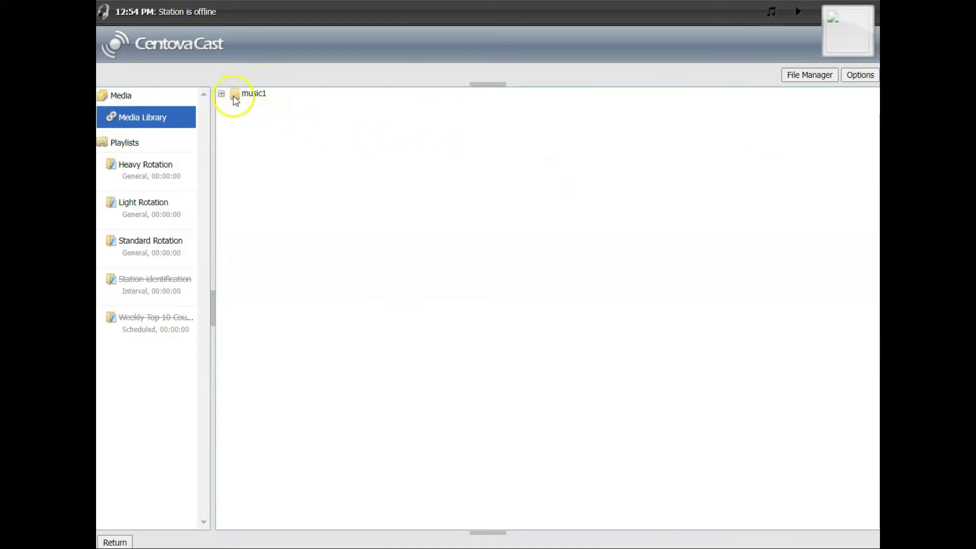
Drag all four music1 tracks onto the Standard Rotation playlist.
double_click(237, 94)
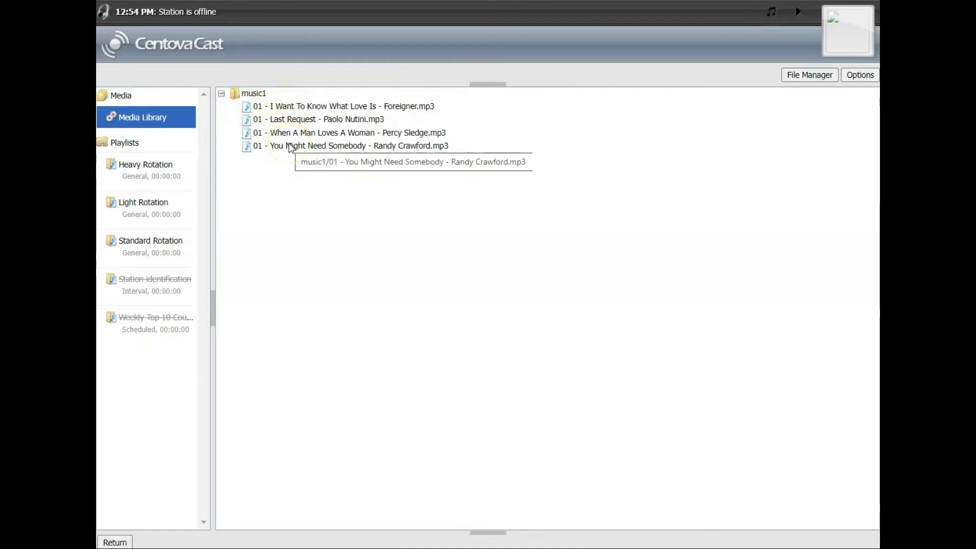
click(292, 108)
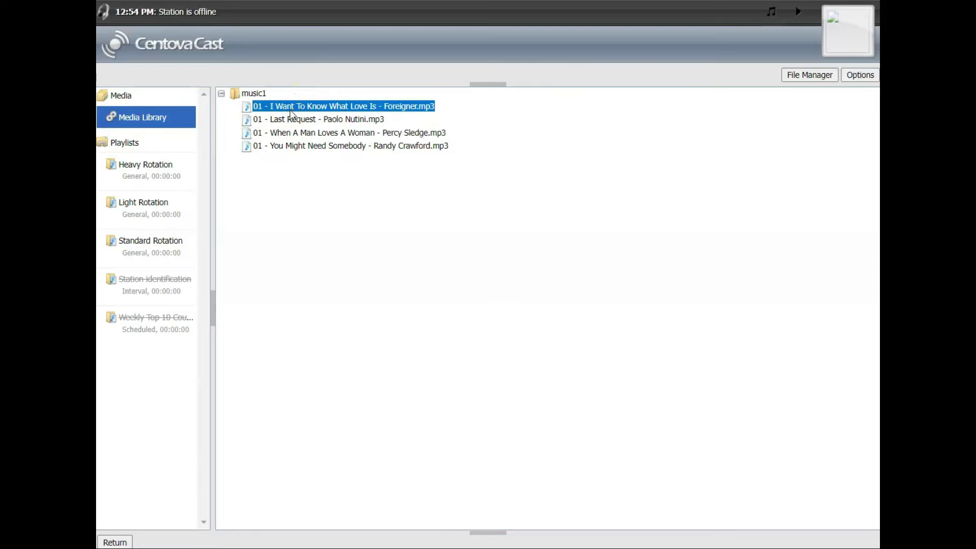
shift+click(301, 146)
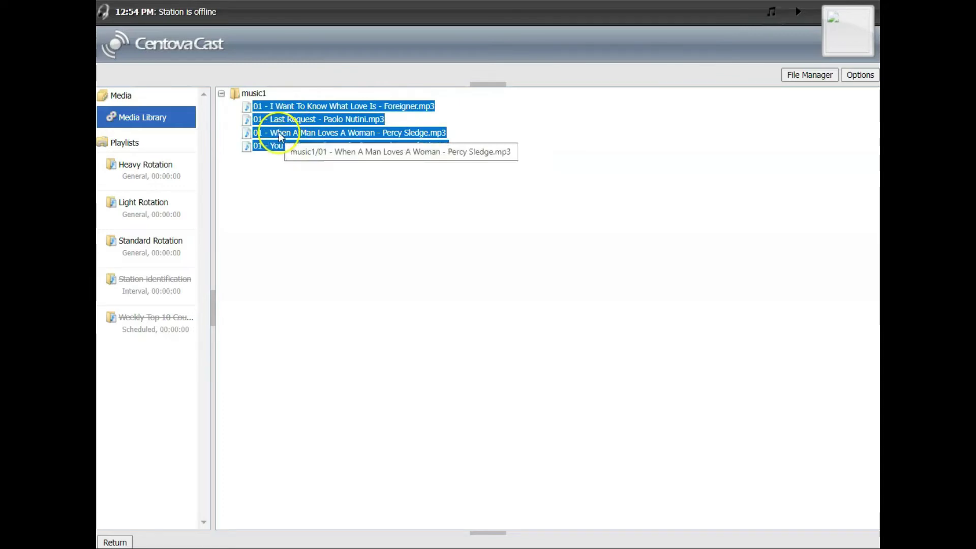
drag(279, 135, 161, 245)
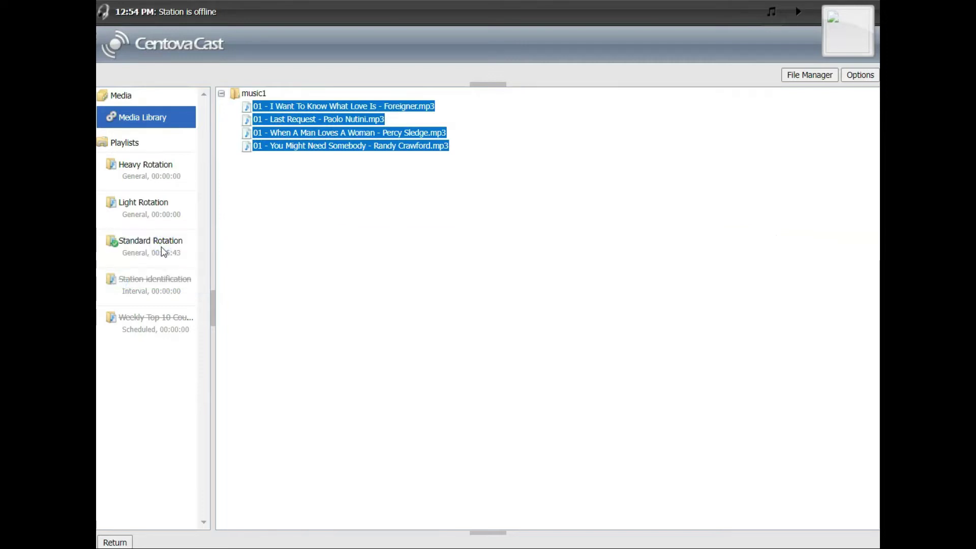
click(161, 257)
Return to the account overview and start the streaming server.
click(114, 543)
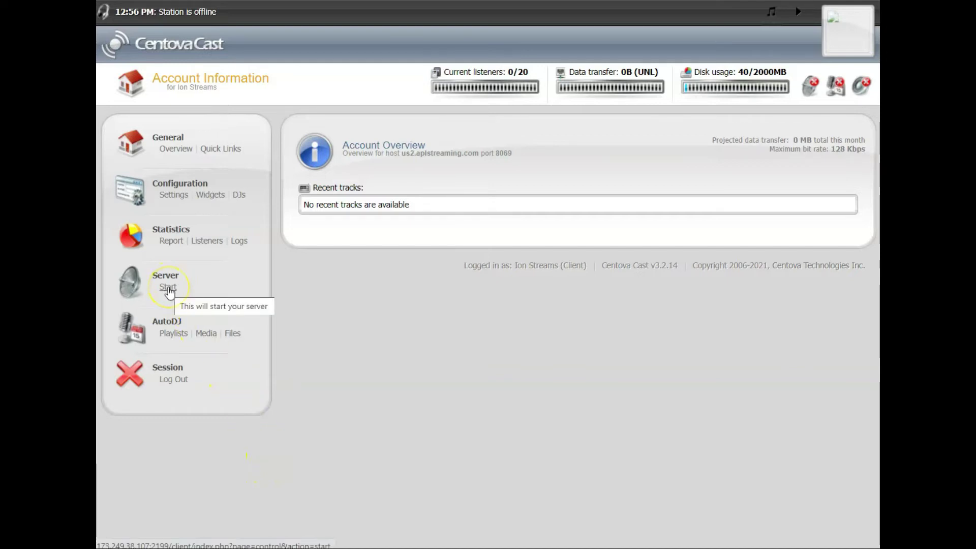
click(176, 268)
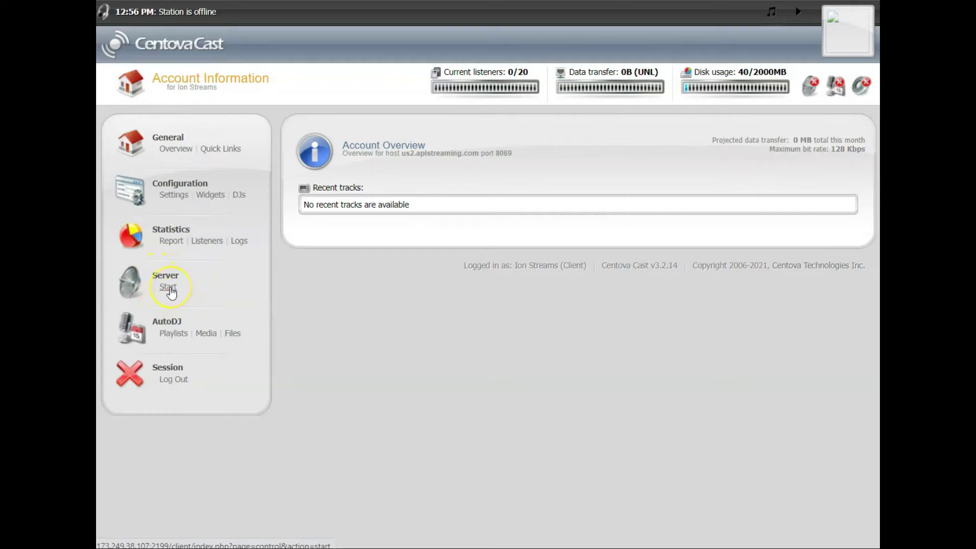
click(171, 291)
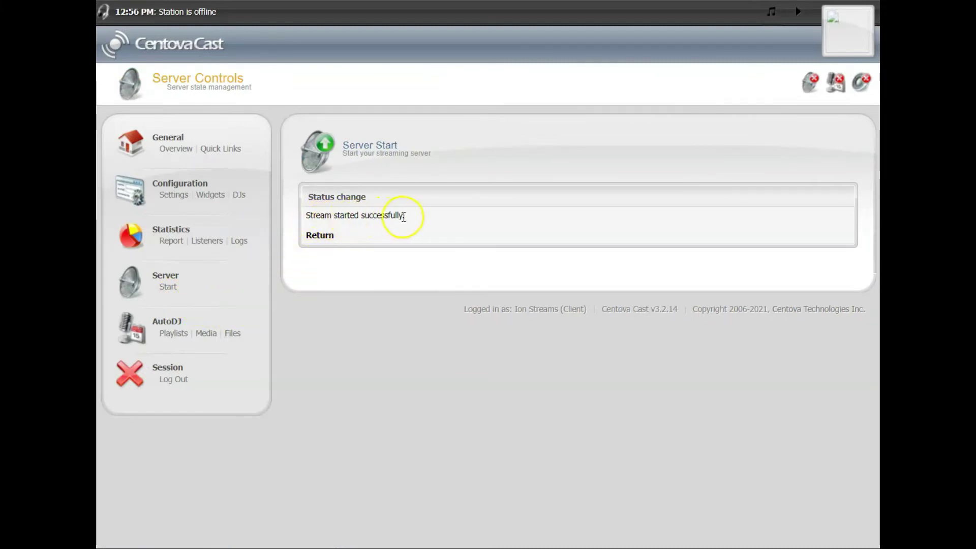
Open the Quick Links page and follow the streaming server index page URL.
click(322, 236)
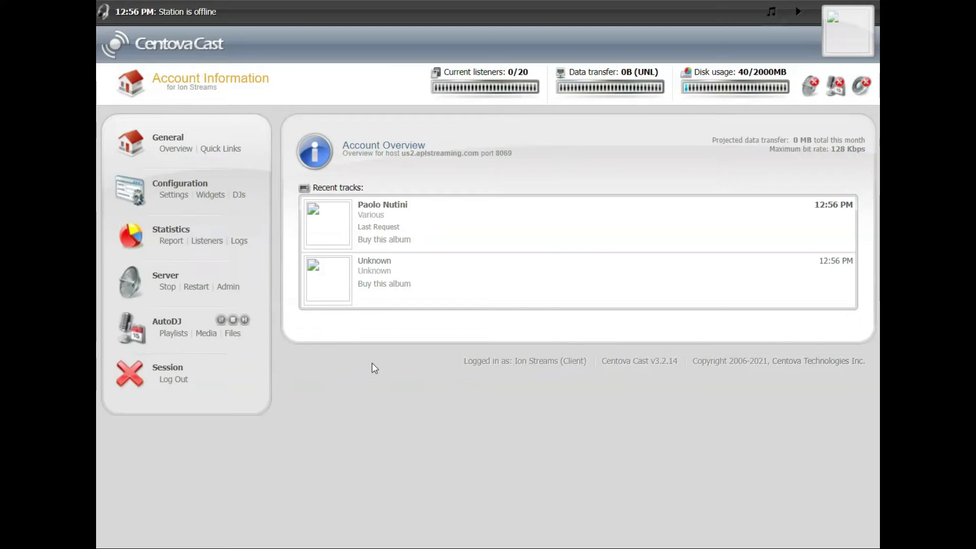
click(382, 370)
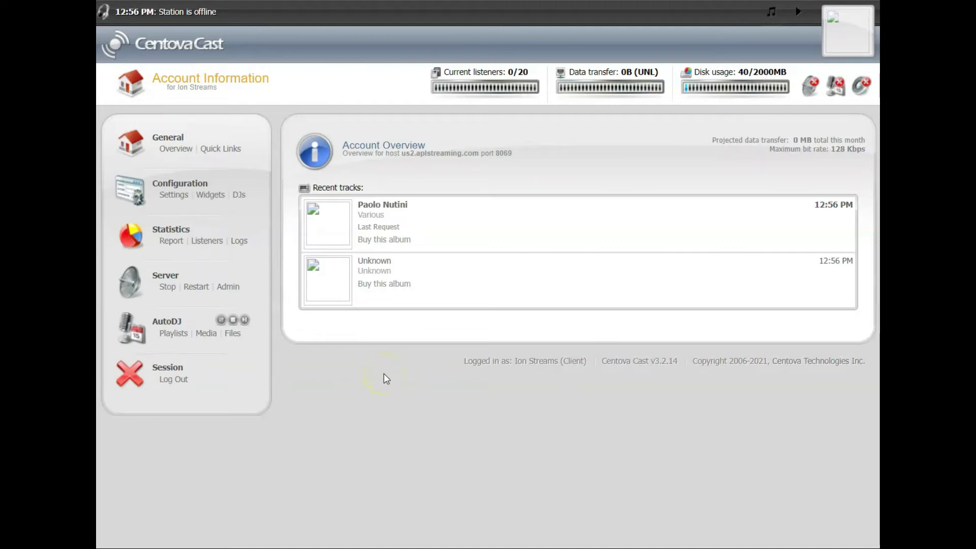
click(361, 357)
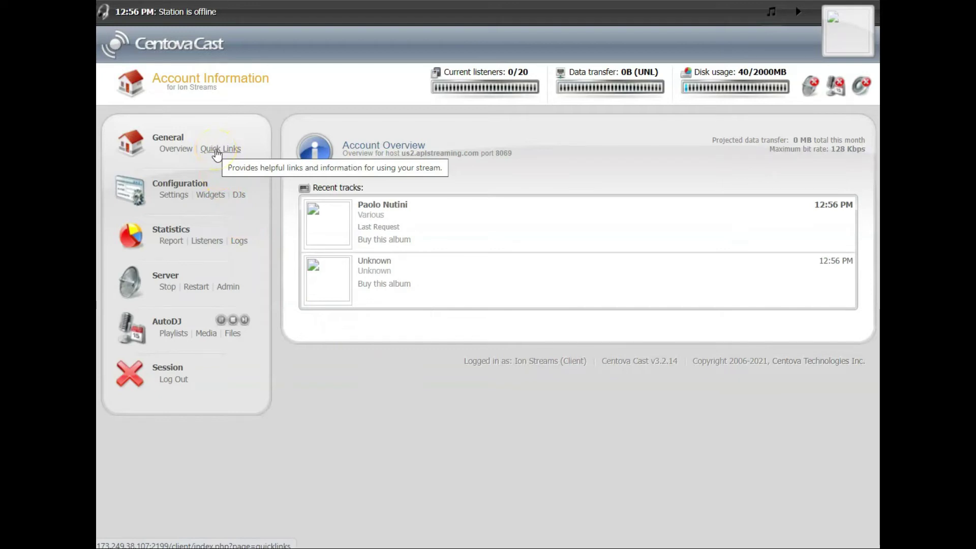
click(219, 149)
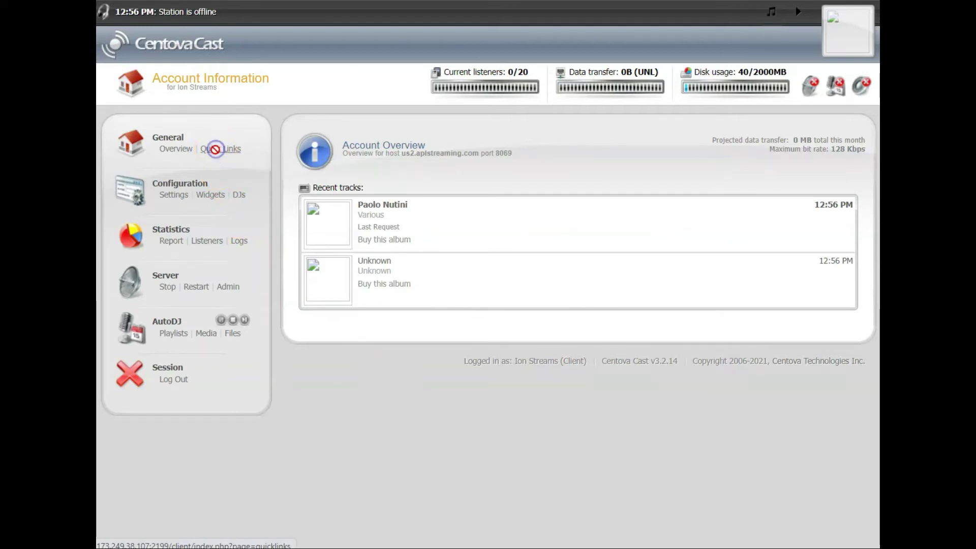
click(219, 151)
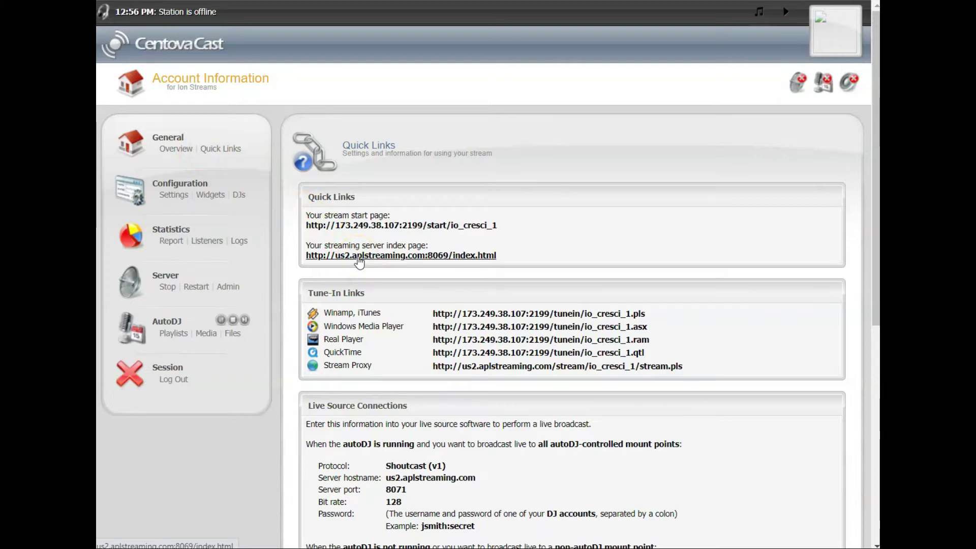
click(359, 258)
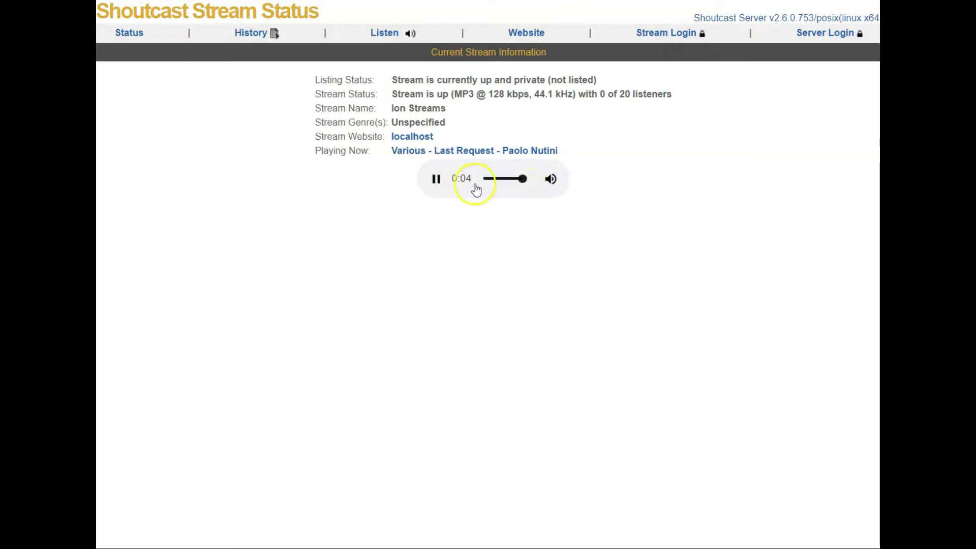
Halve the playback volume, highlight the 128 kbps stream status, and return to Centova Cast.
click(504, 179)
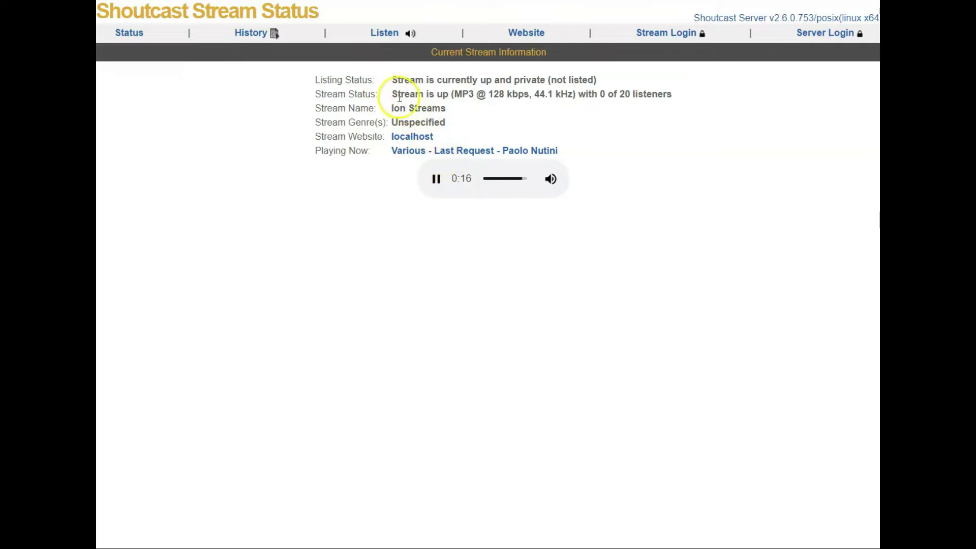
drag(393, 95, 682, 100)
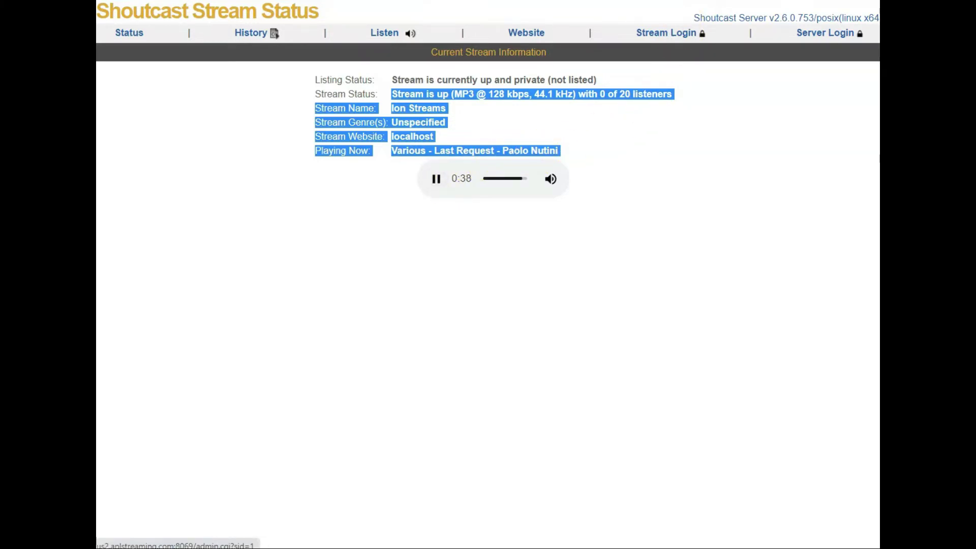
key(alt+Tab)
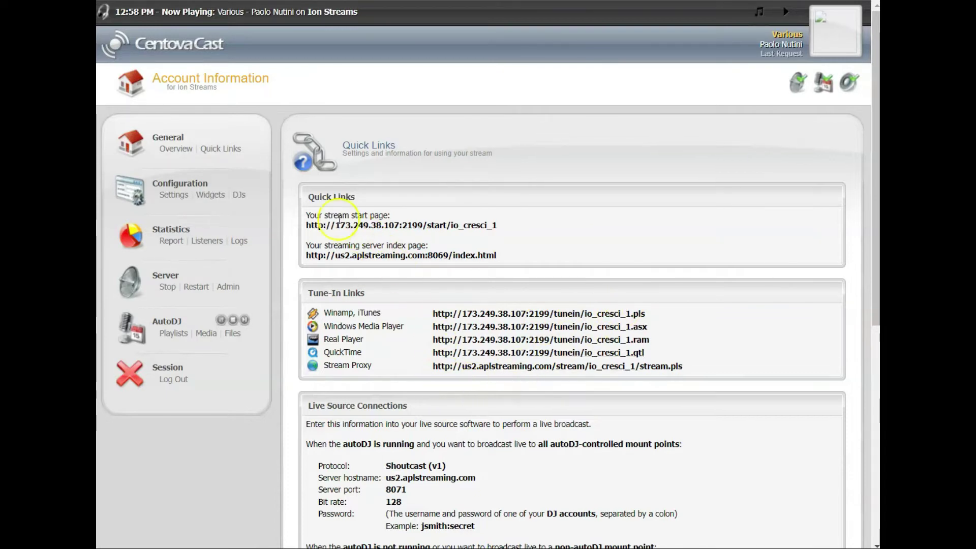
Go back to the Account Overview and review the 1/20 current listeners tip.
click(214, 151)
click(184, 149)
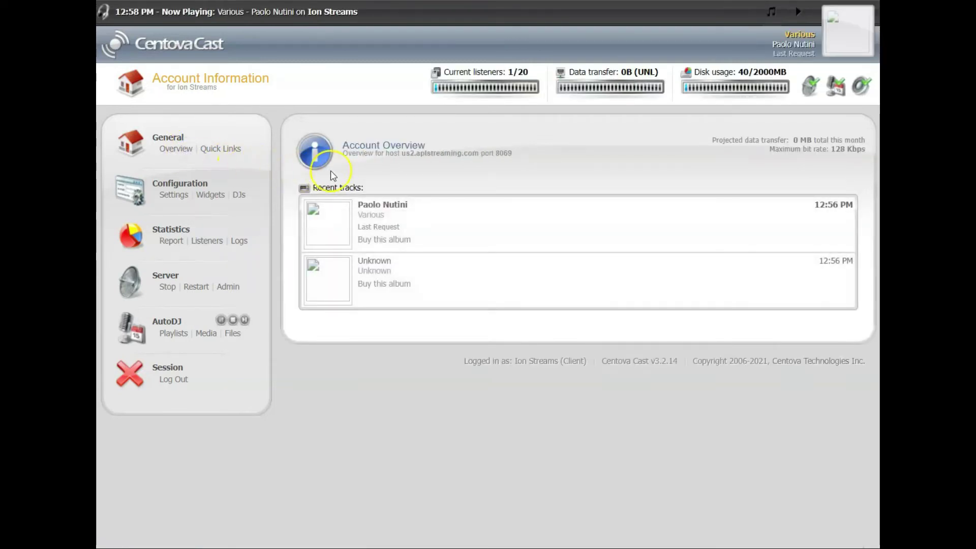
click(421, 113)
mouse_move(442, 74)
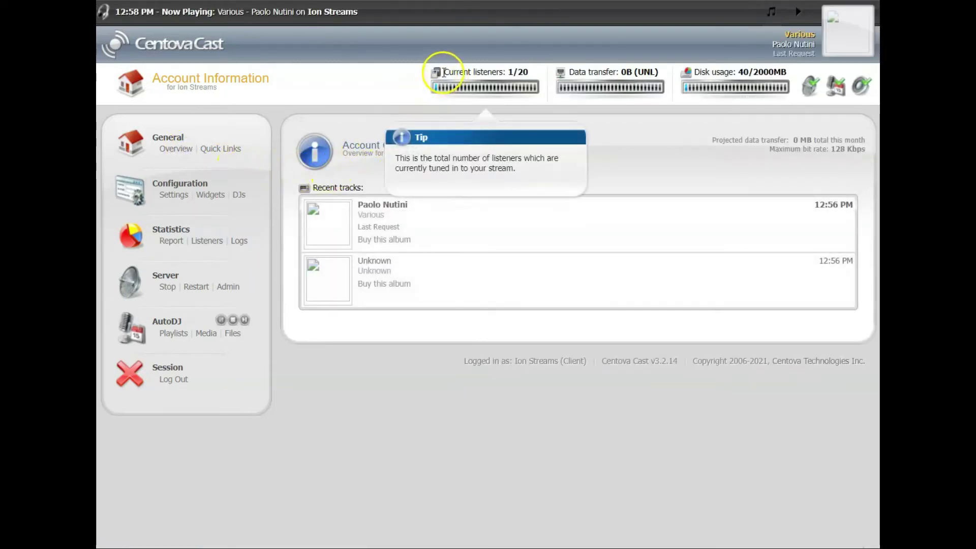
drag(442, 73, 523, 73)
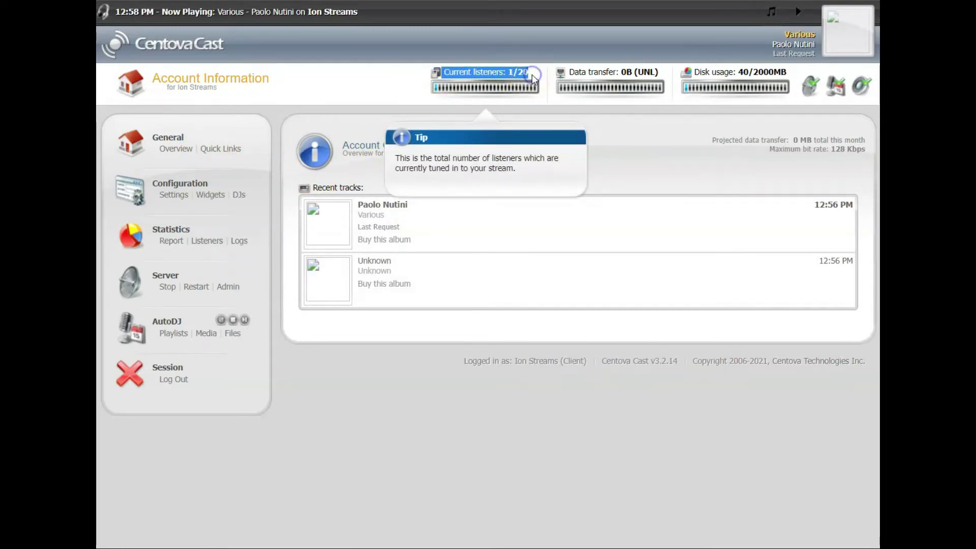
click(553, 102)
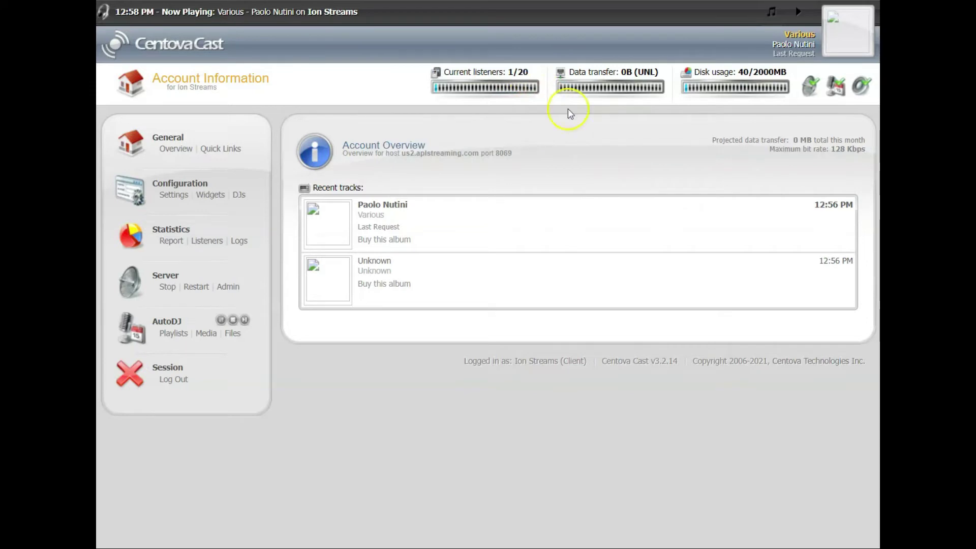
Check the AutoDJ and audio source status indicators on the overview.
mouse_move(811, 91)
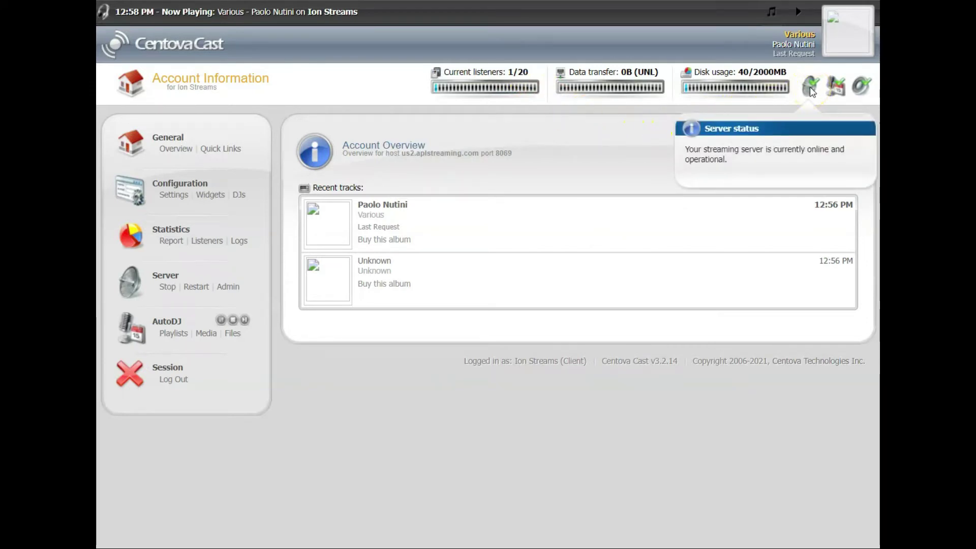
click(838, 91)
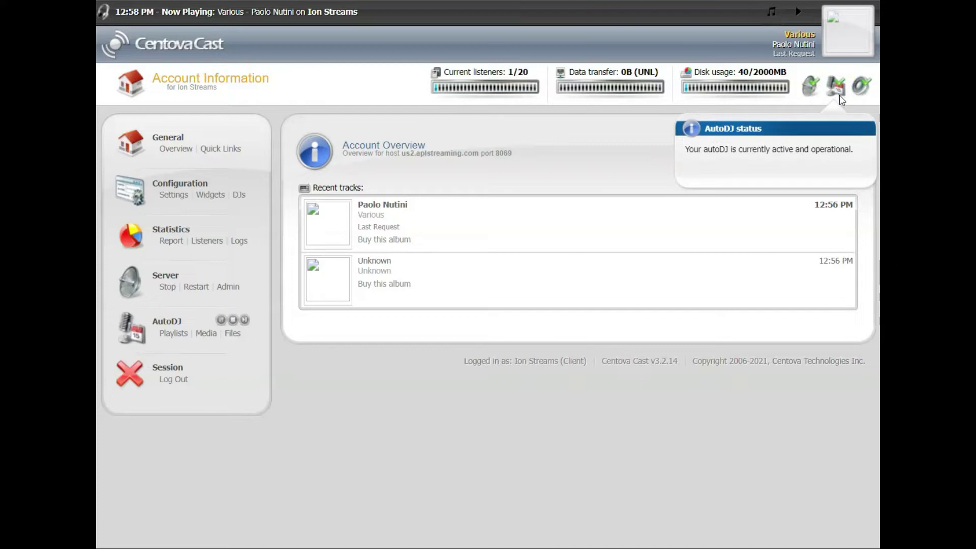
click(862, 87)
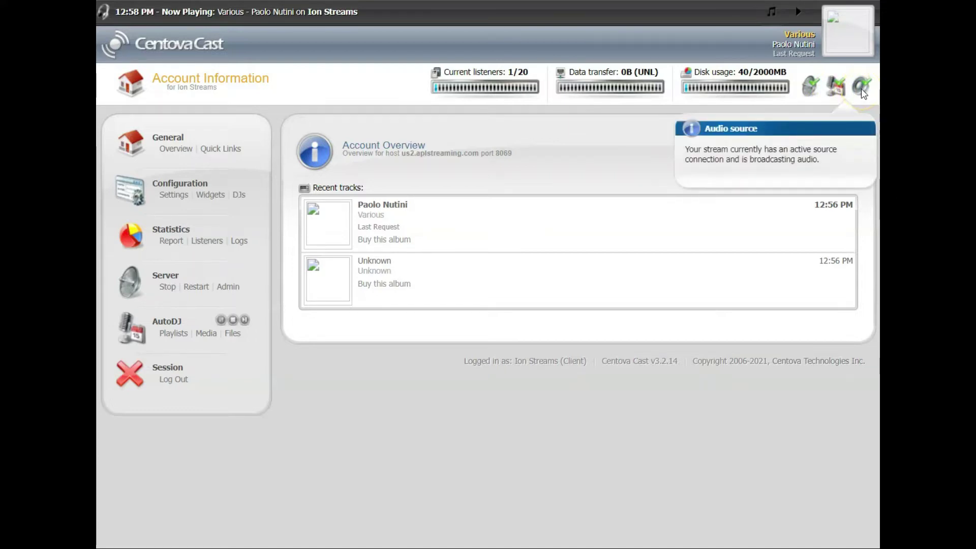
click(534, 175)
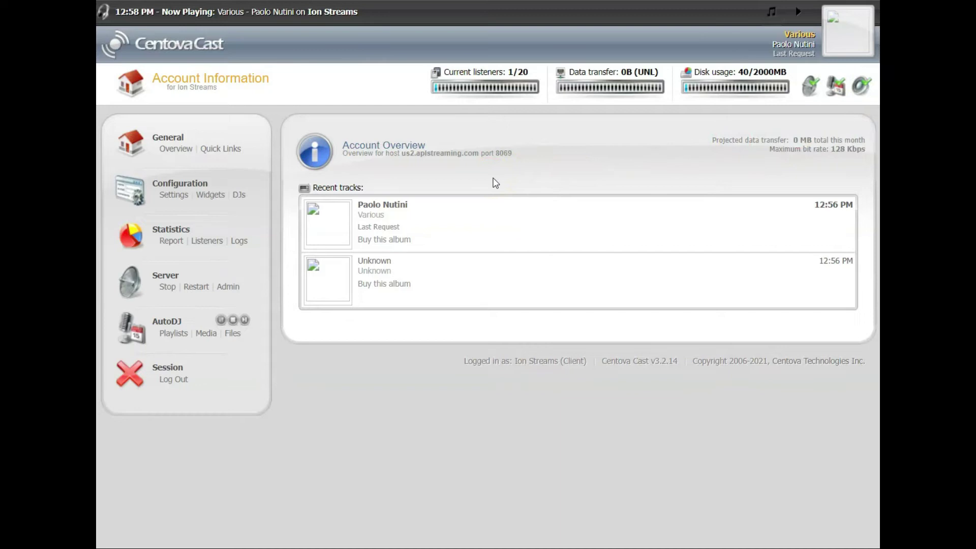
click(412, 350)
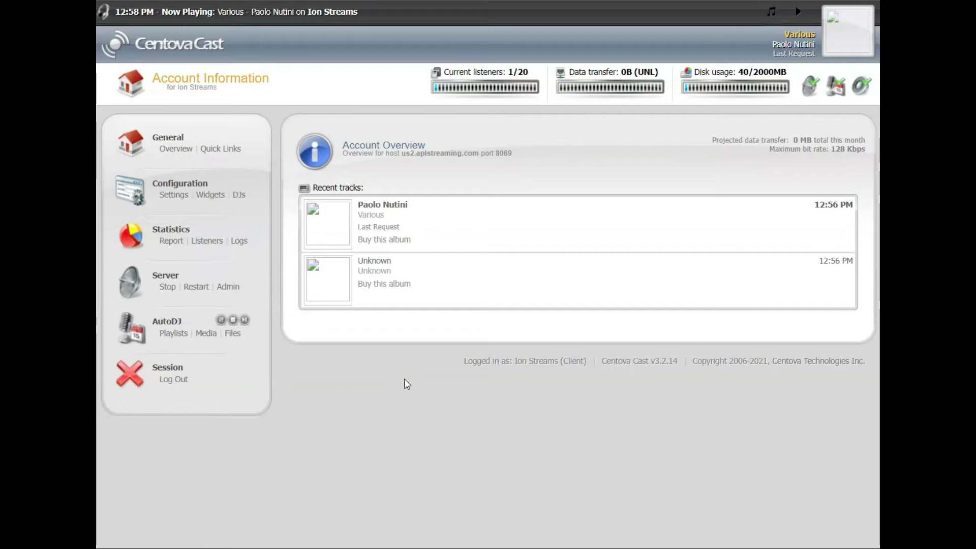
click(409, 380)
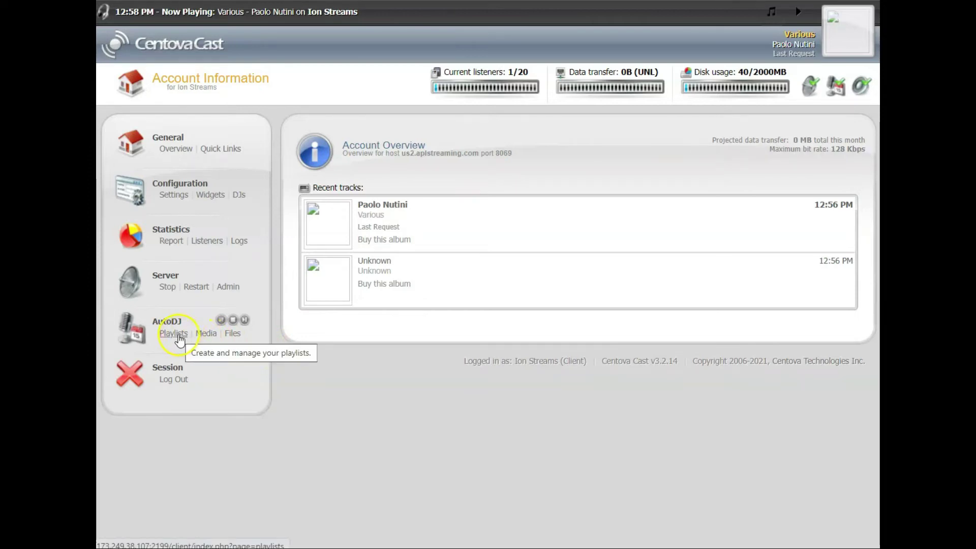
Go to AutoDJ Playlists to list the five playlists, including Heavy, Light and Standard Rotation.
click(179, 339)
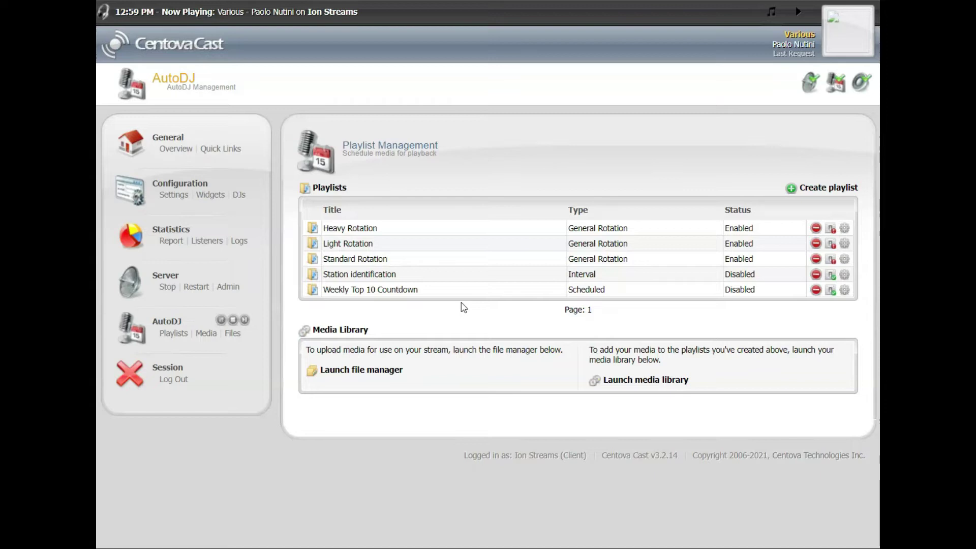
click(472, 309)
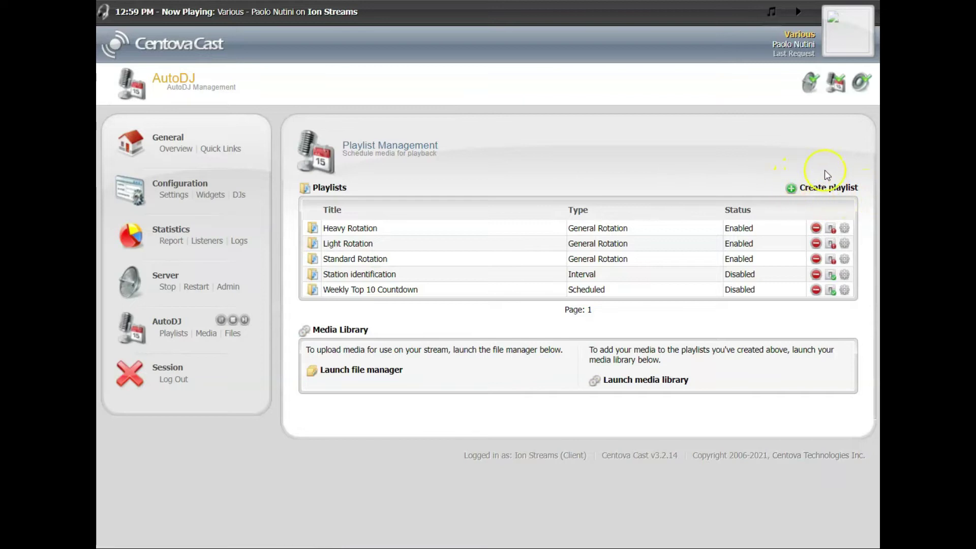
Start a new playlist and set its type to Scheduled.
click(806, 188)
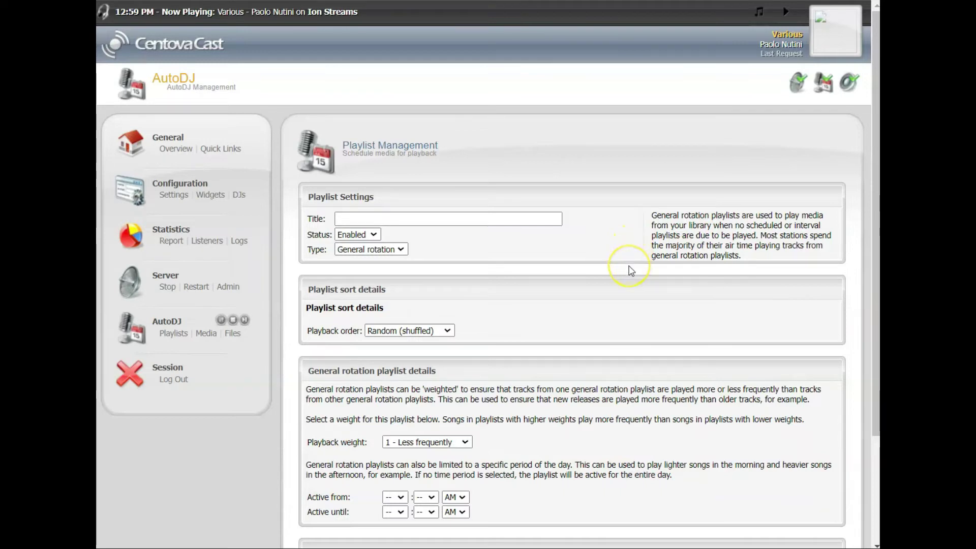
scroll(631, 270, down, 3)
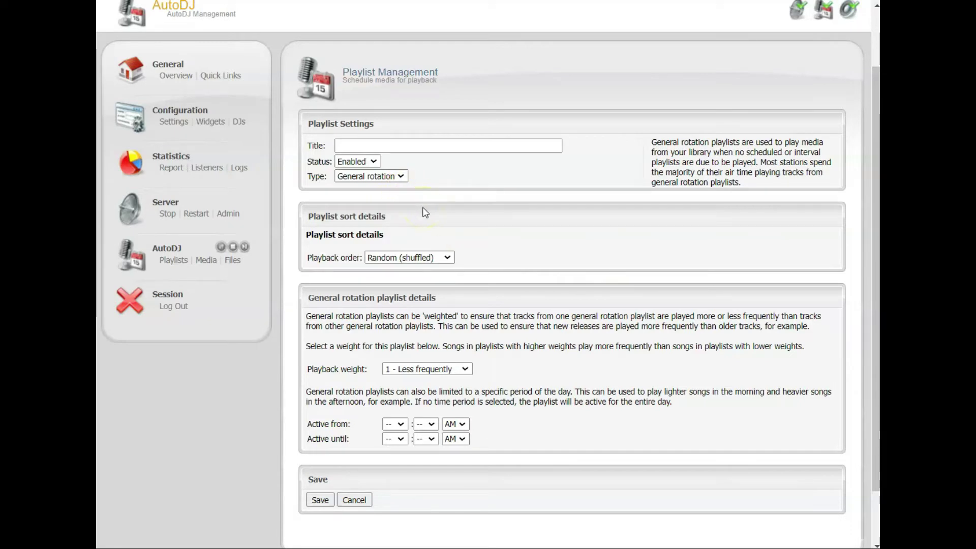
click(392, 177)
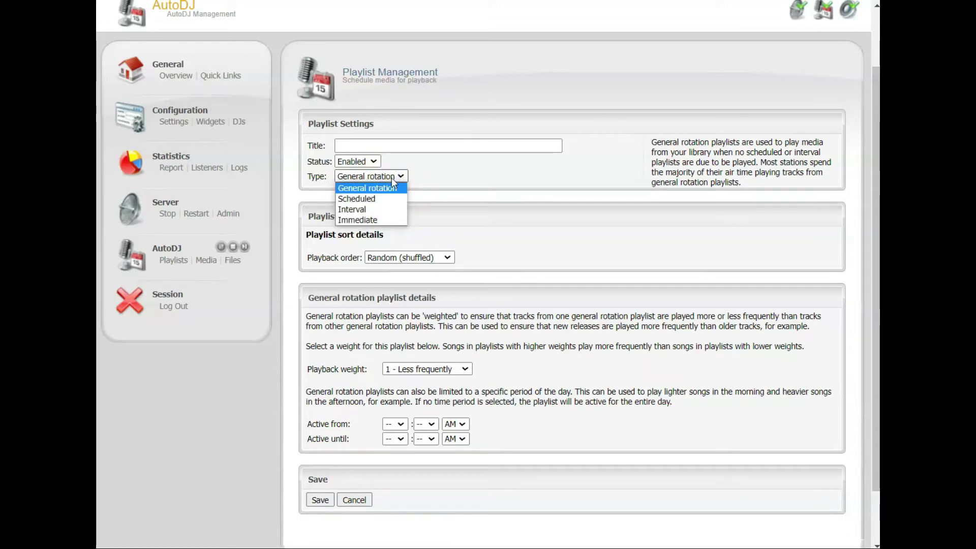
click(382, 195)
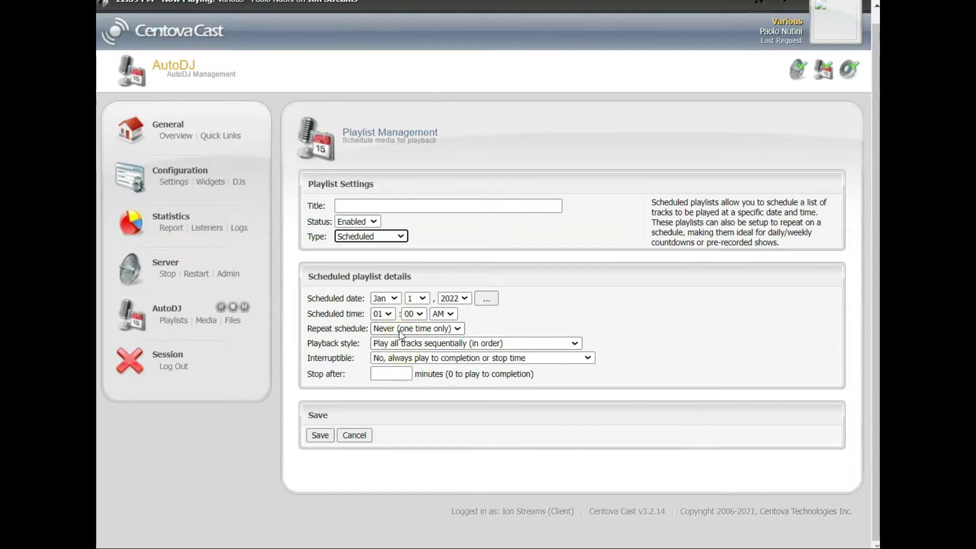
Schedule the playlist to repeat daily, starting at 08:00 PM.
click(401, 329)
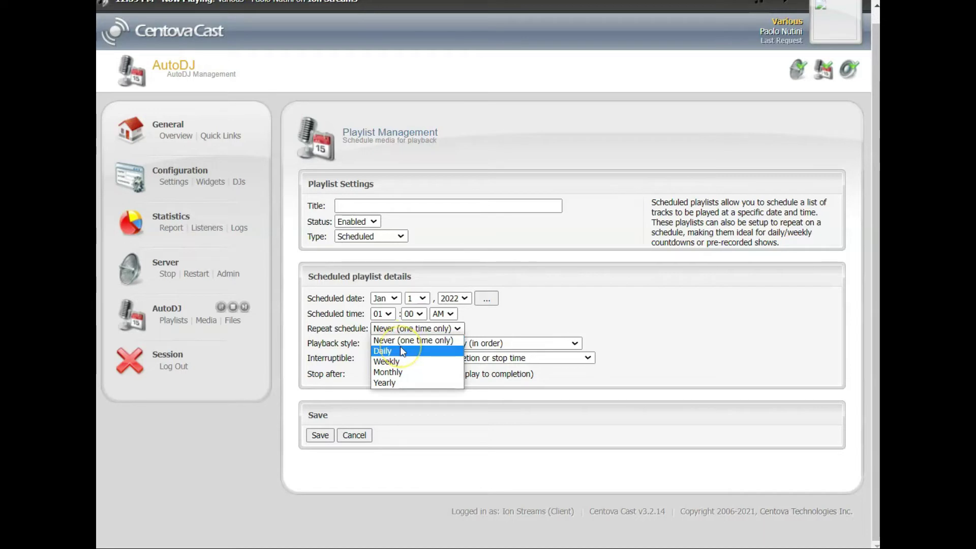
click(401, 351)
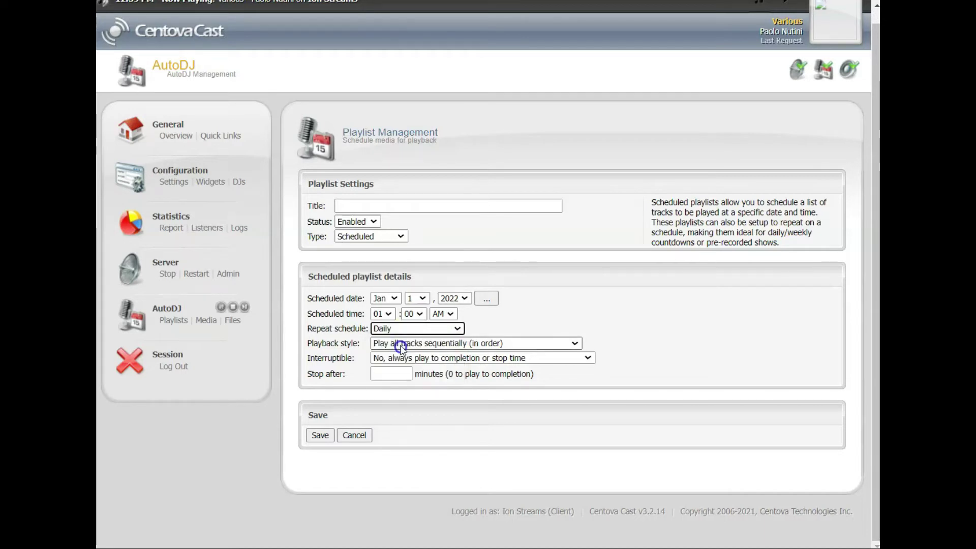
click(385, 314)
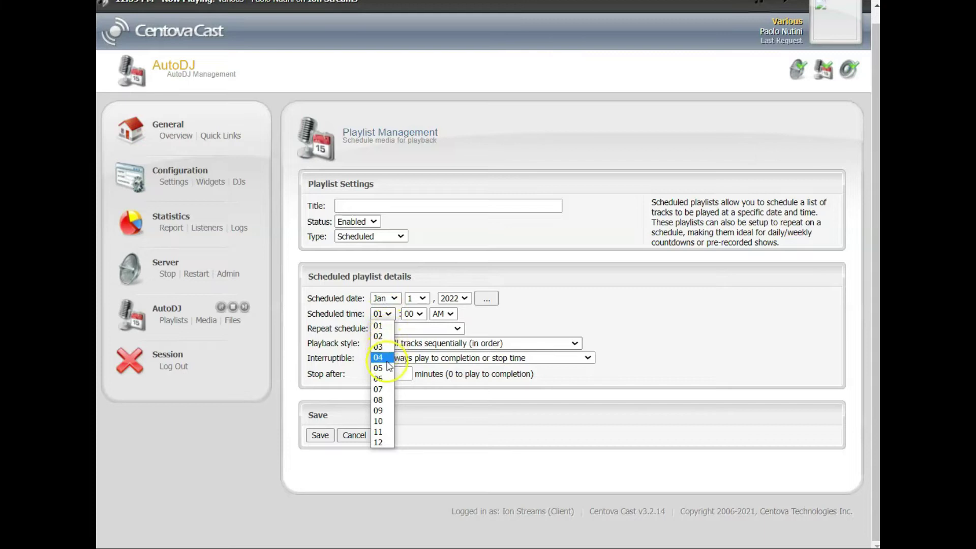
click(380, 401)
click(449, 314)
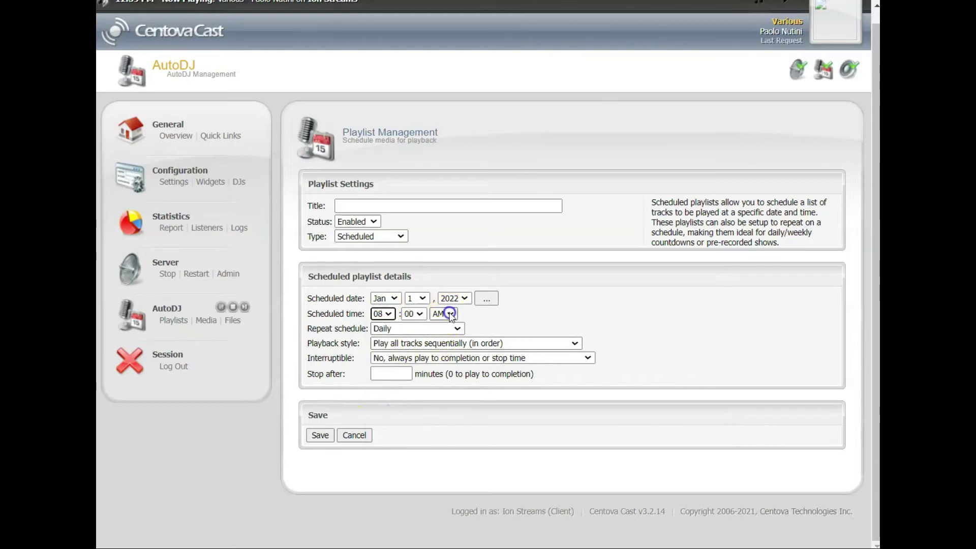
click(450, 336)
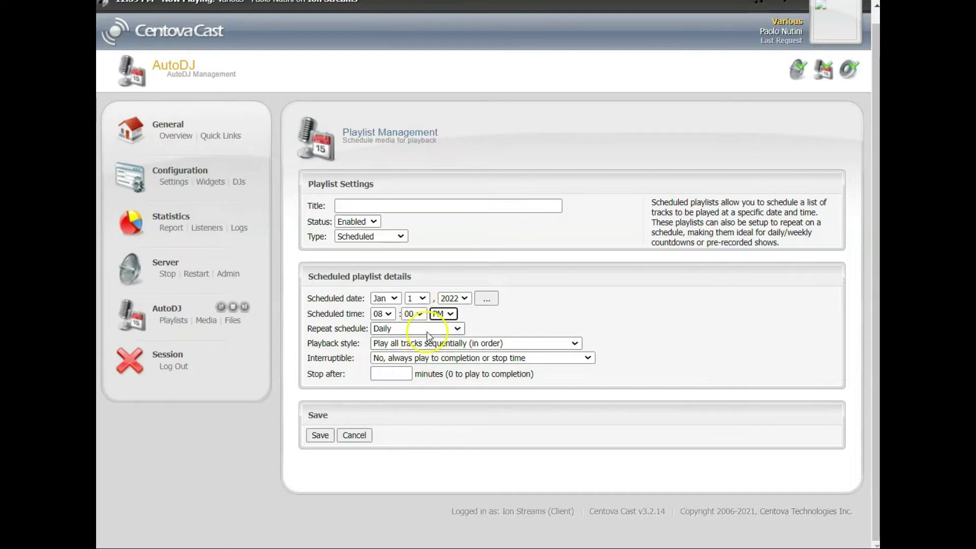
Set shuffled playback, stop after 120 minutes, and title it '2 hours of romance?'.
click(436, 344)
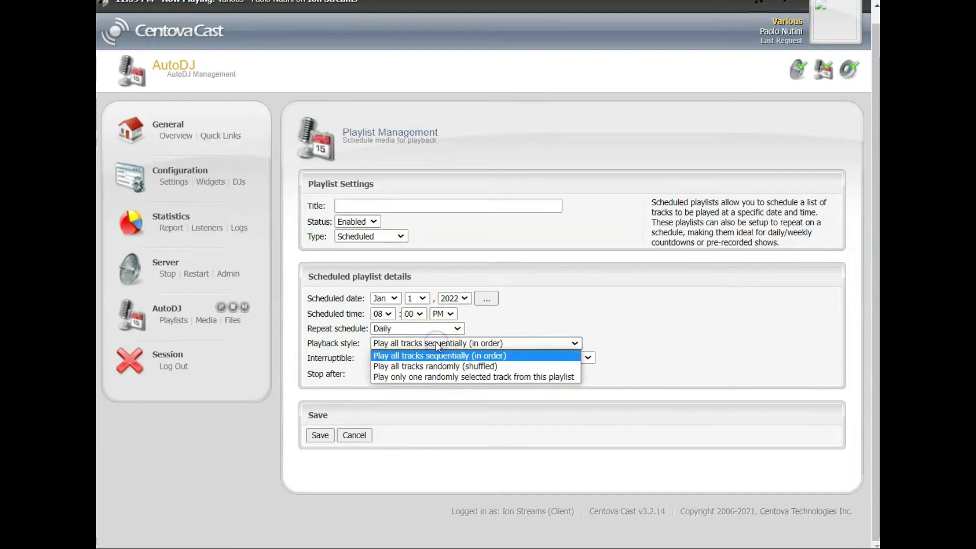
click(441, 366)
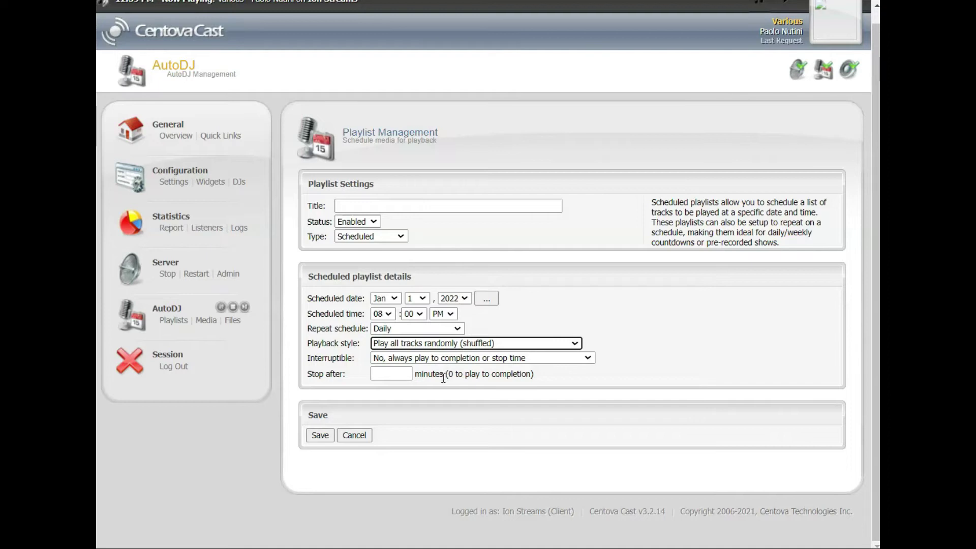
click(399, 374)
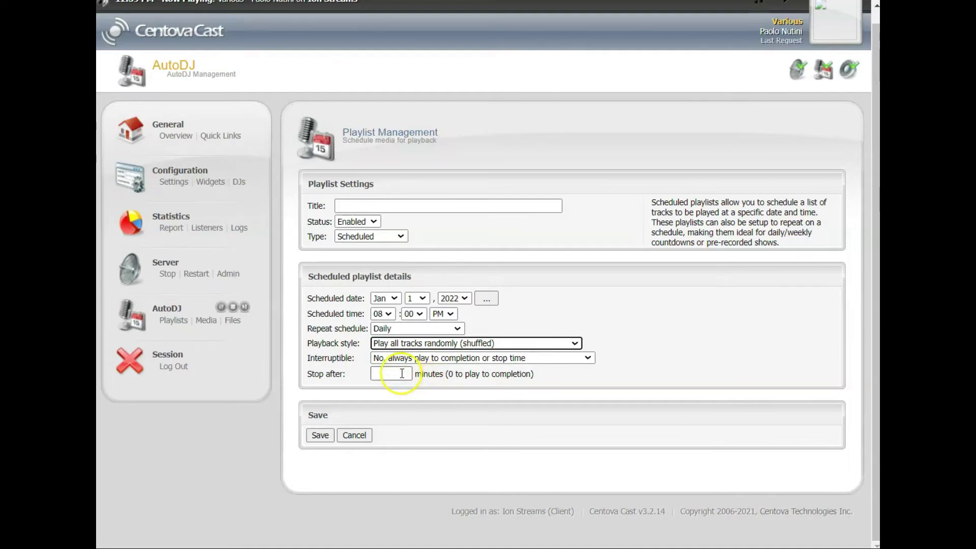
text(120)
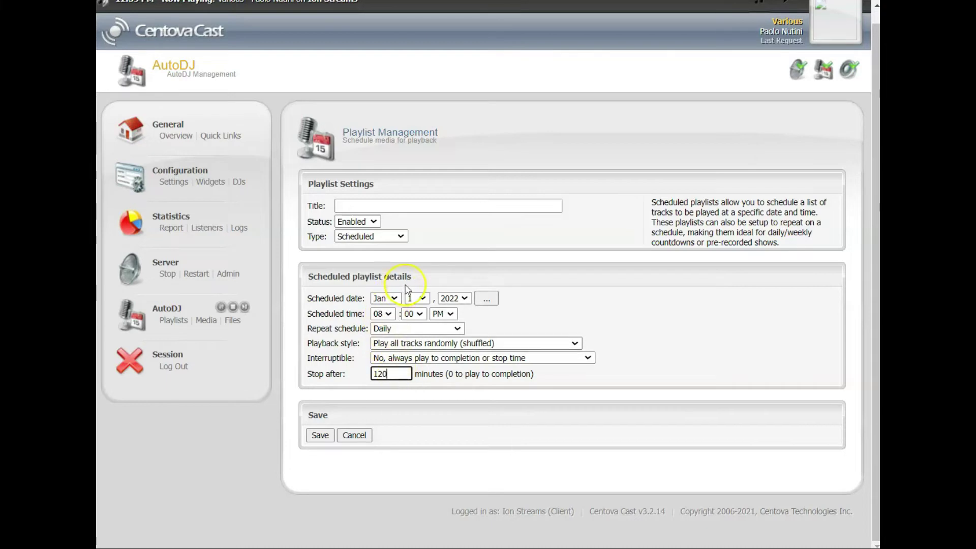
click(363, 204)
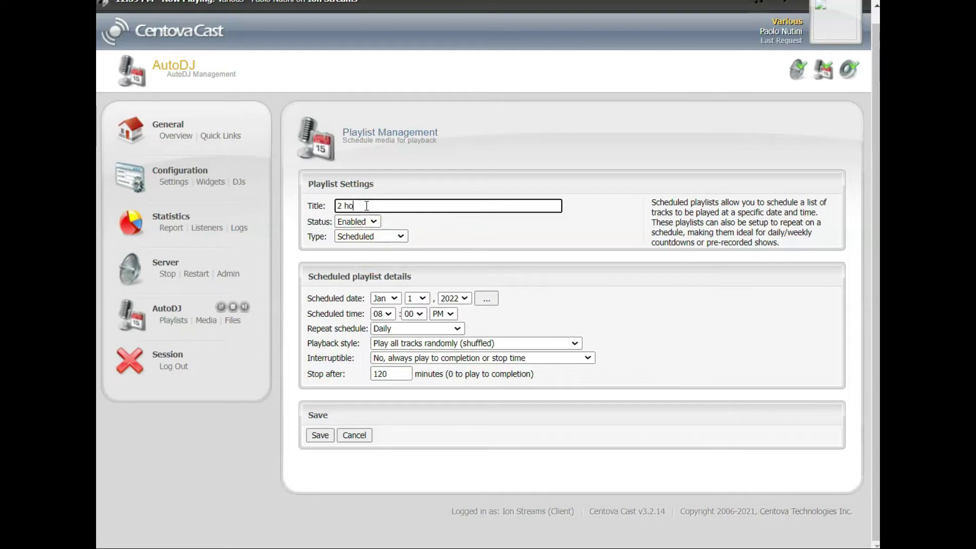
text(2 hour)
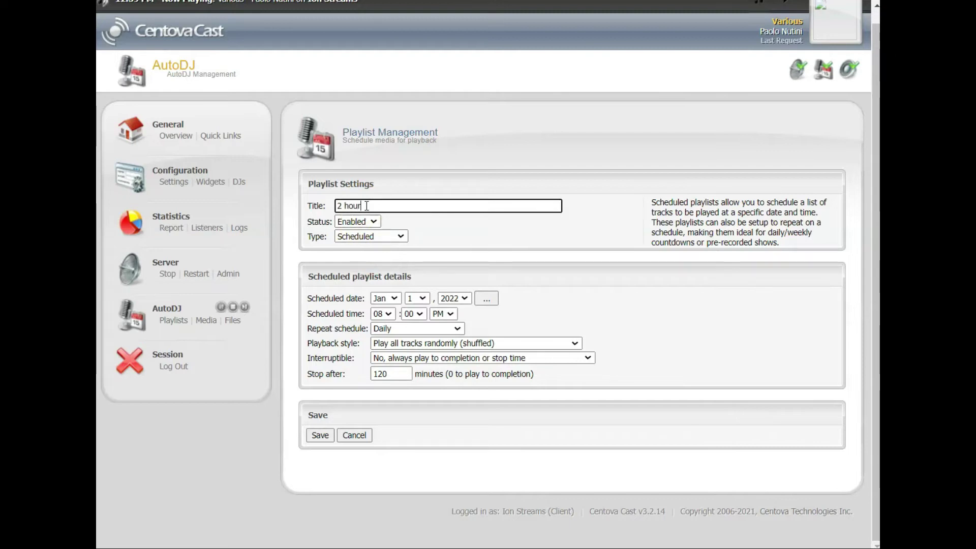
text(s)
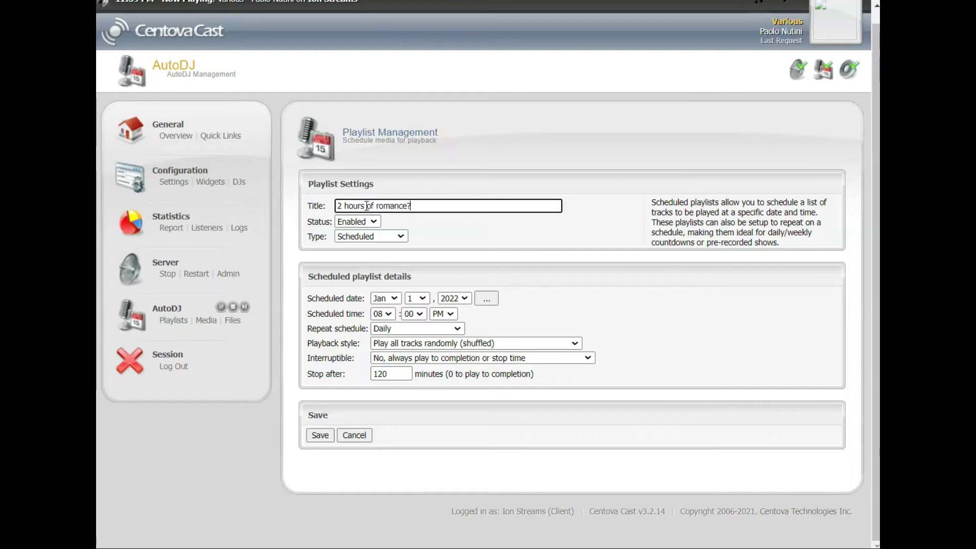
click(421, 230)
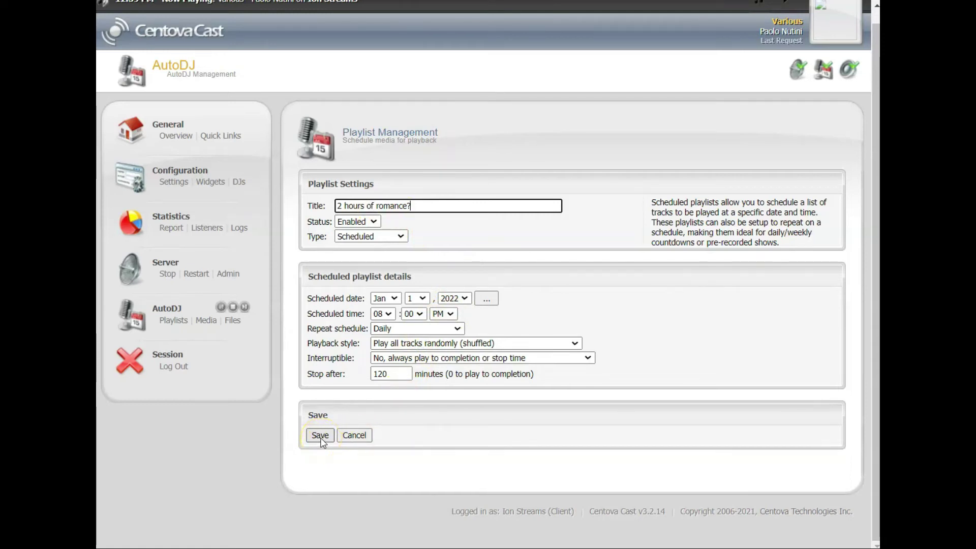
Save the playlist so '2 hours of romance?' is listed as Scheduled and Enabled.
click(320, 436)
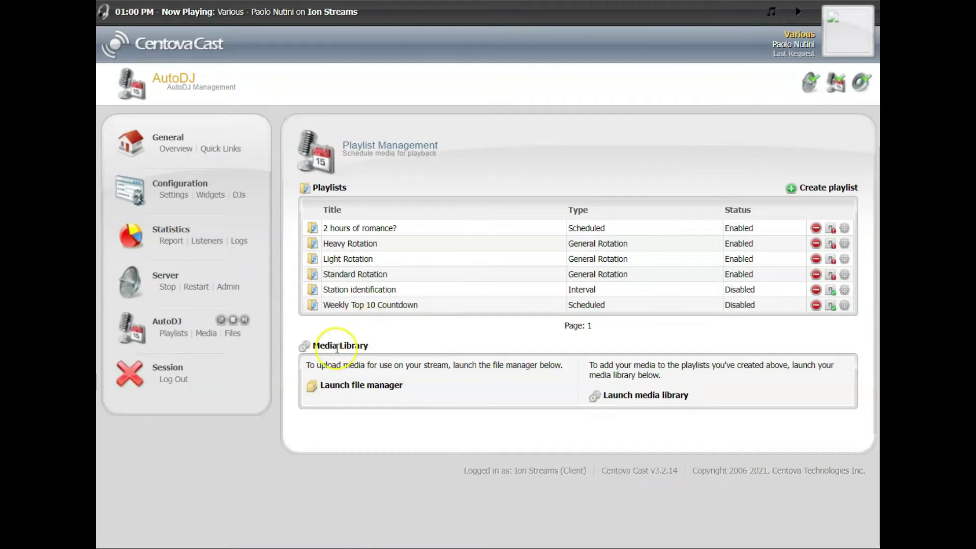
In the AutoDJ file manager, make a folder named romance1 inside media.
click(233, 335)
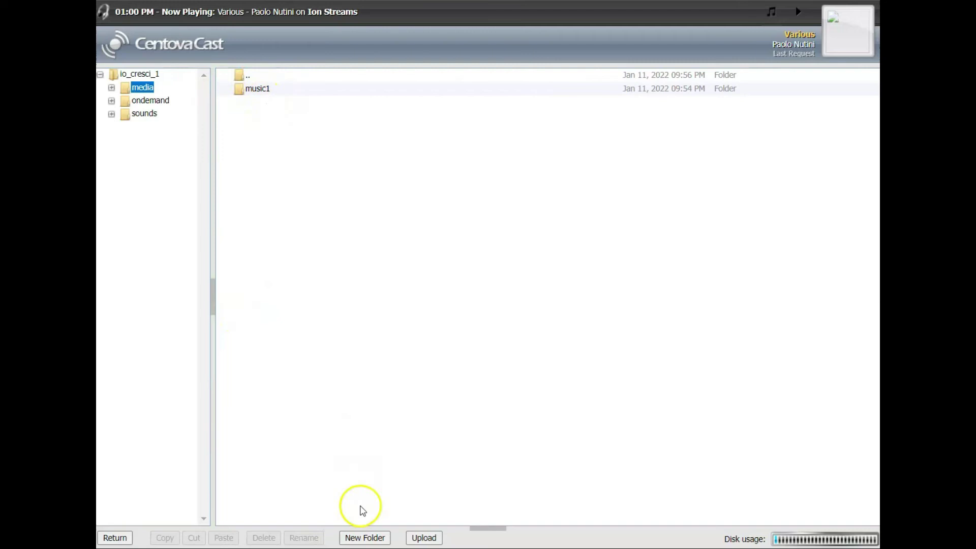
click(361, 538)
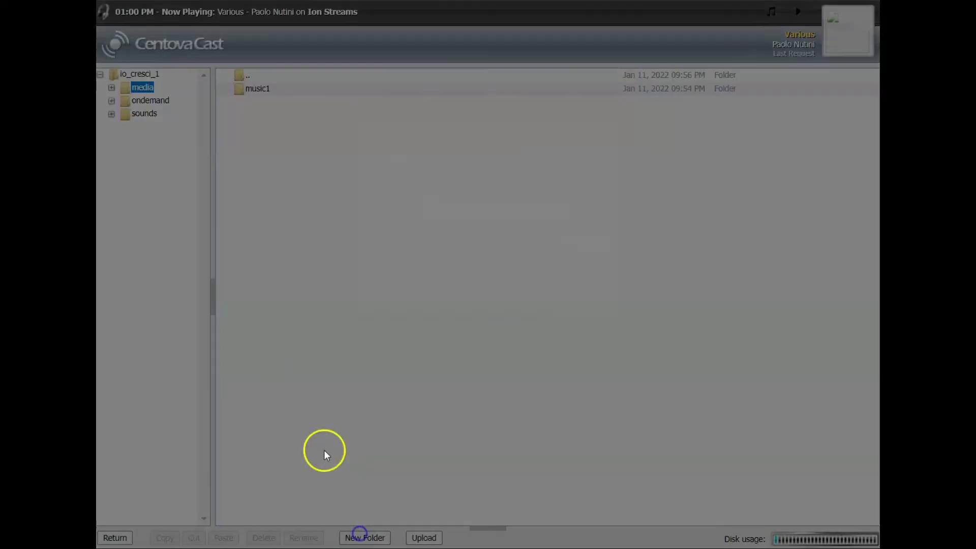
click(439, 207)
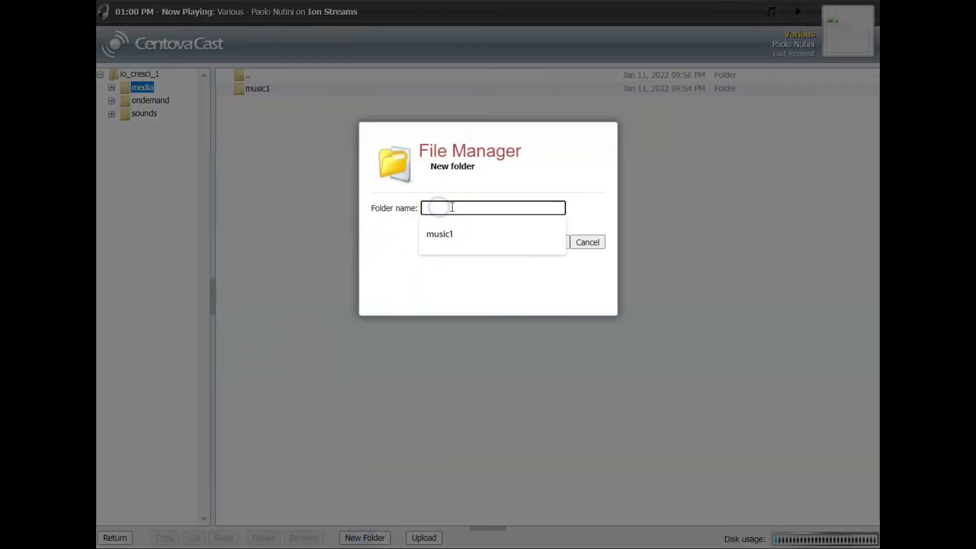
text(romanc)
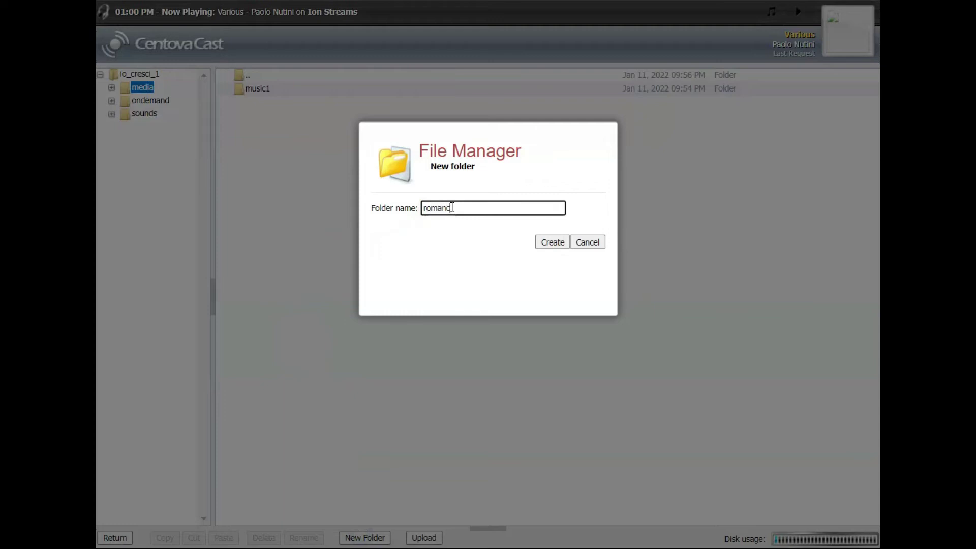
text(e)
click(488, 257)
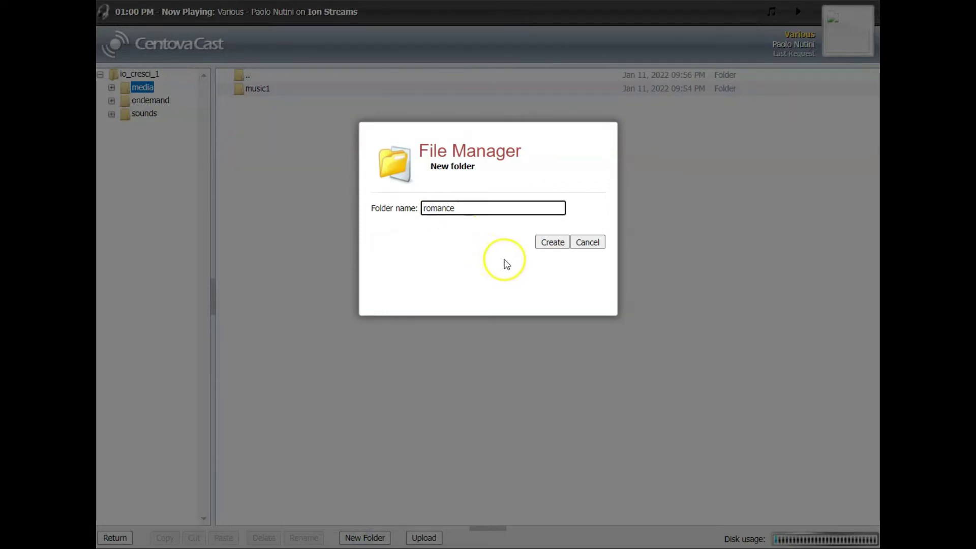
text(1)
click(554, 243)
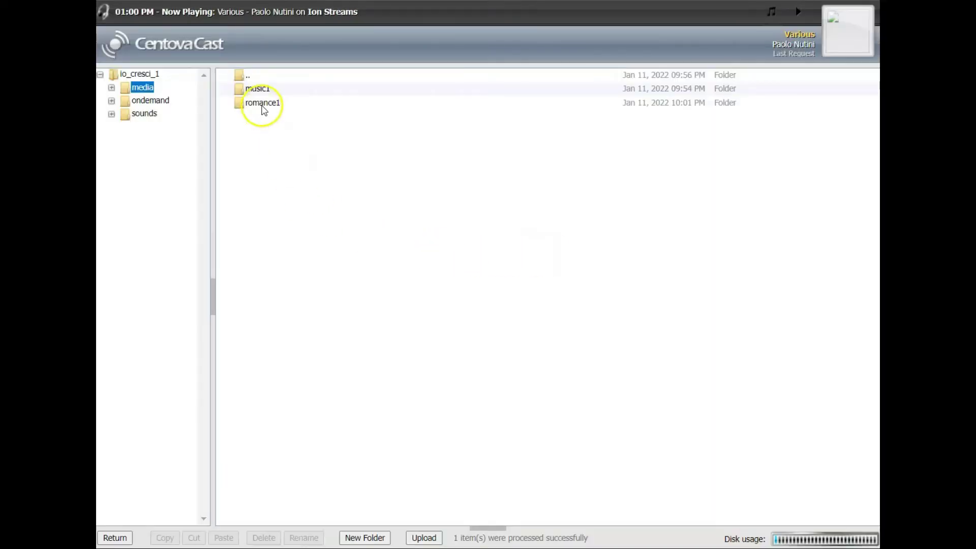
Upload the True, My Girl and Stay The Night MP3s into romance1.
click(265, 103)
double_click(266, 104)
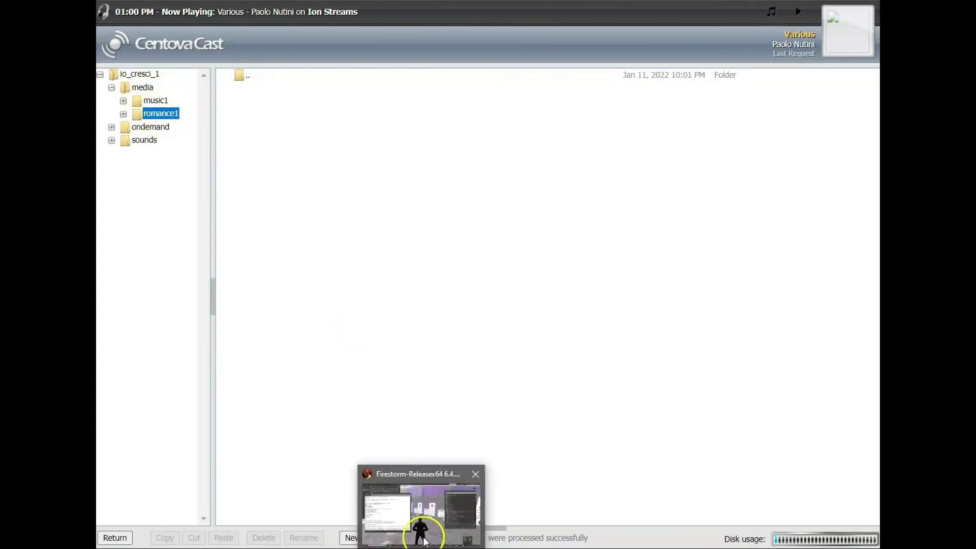
click(424, 537)
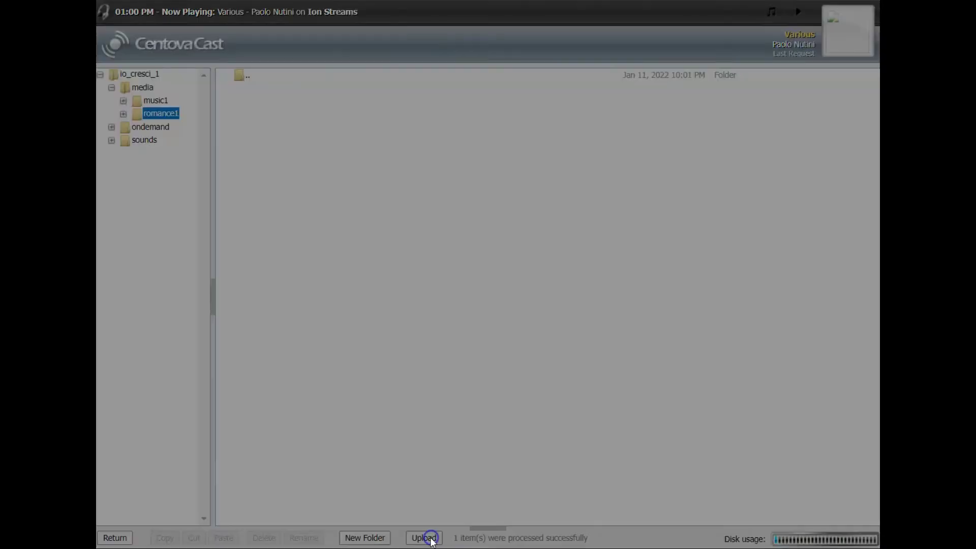
click(605, 166)
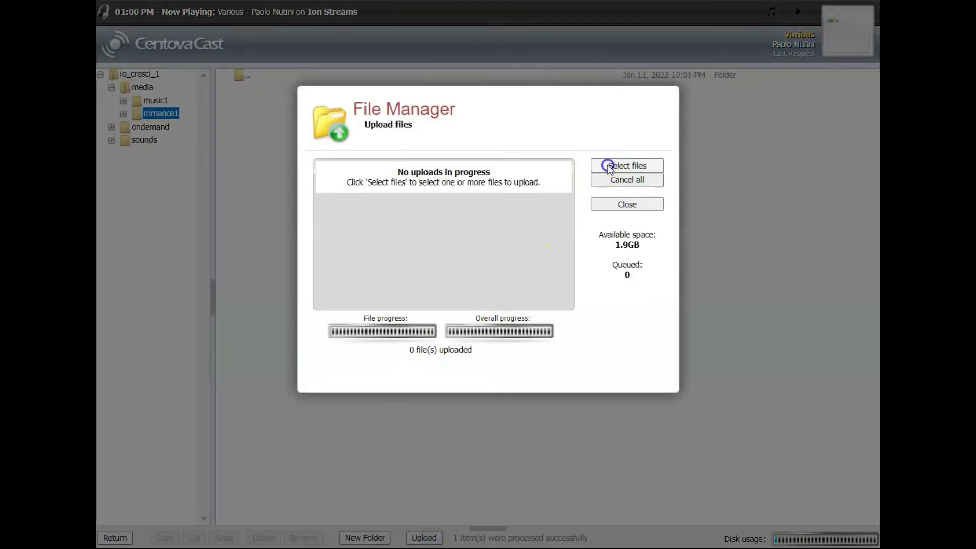
click(260, 108)
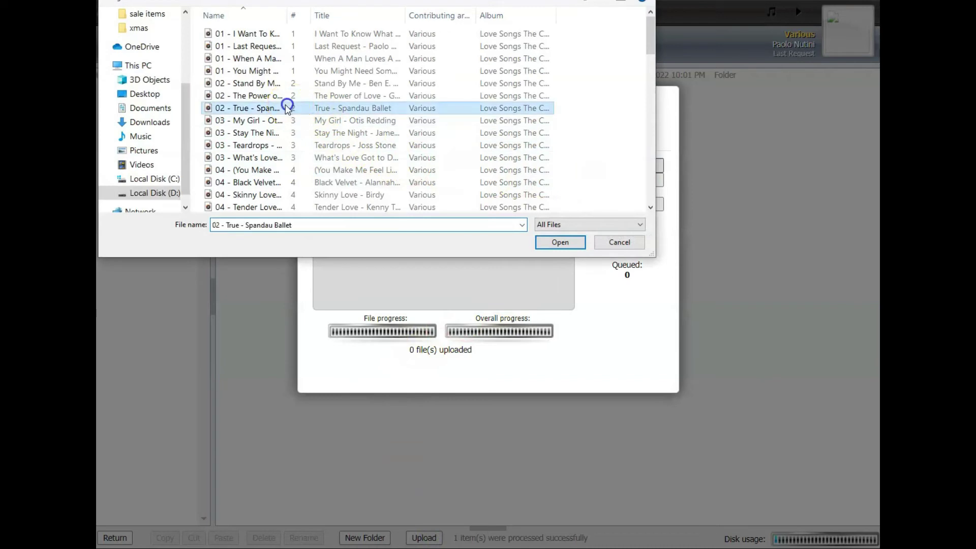
ctrl+click(256, 121)
ctrl+click(254, 133)
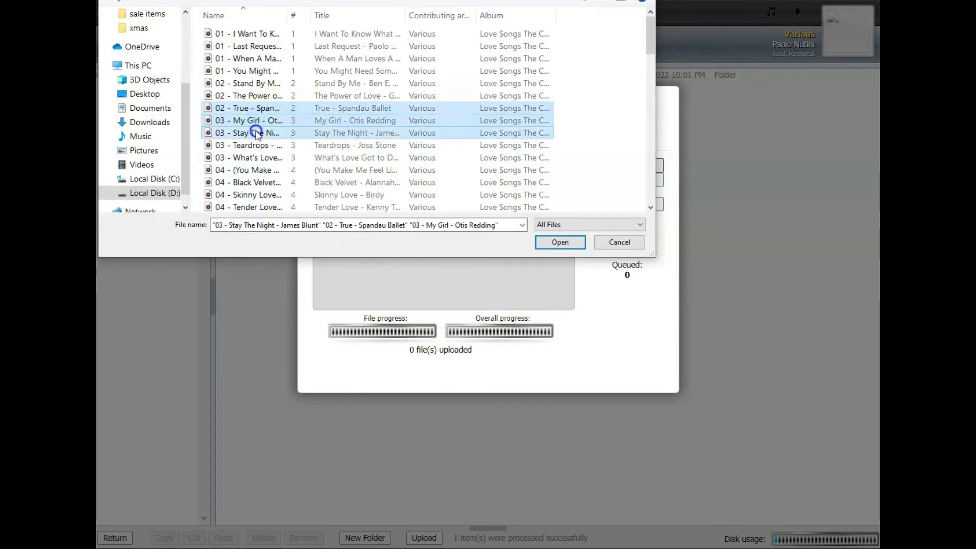
click(552, 243)
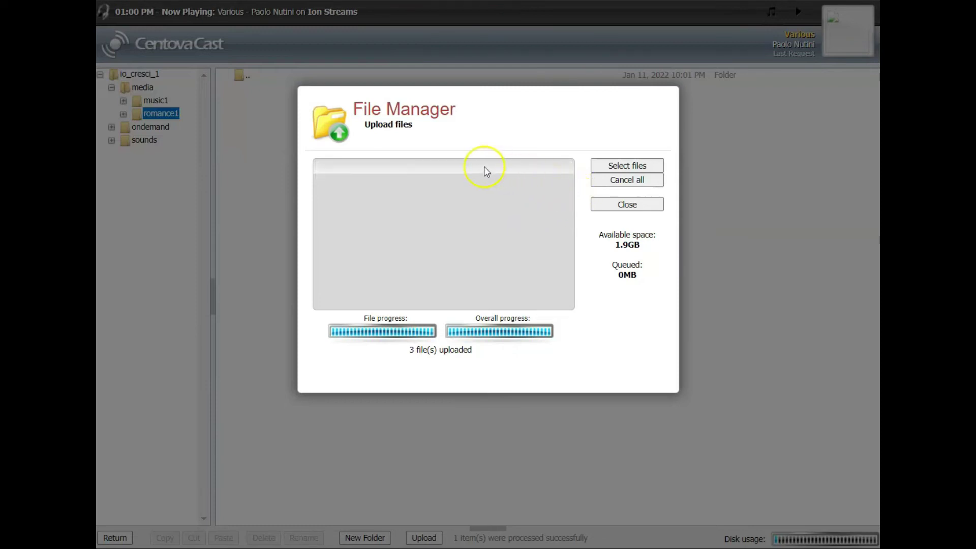
click(616, 206)
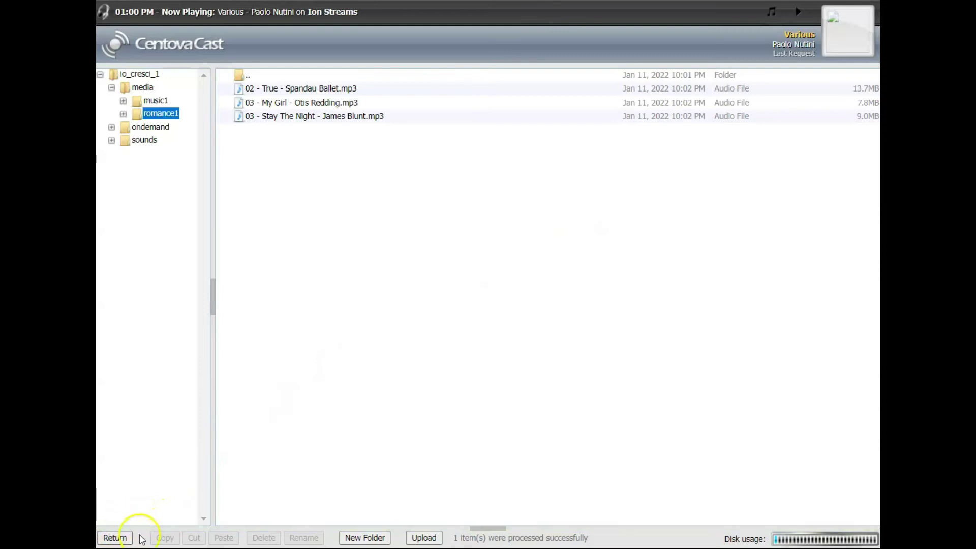
Show the Media Library by folders with romance1 expanded.
click(123, 542)
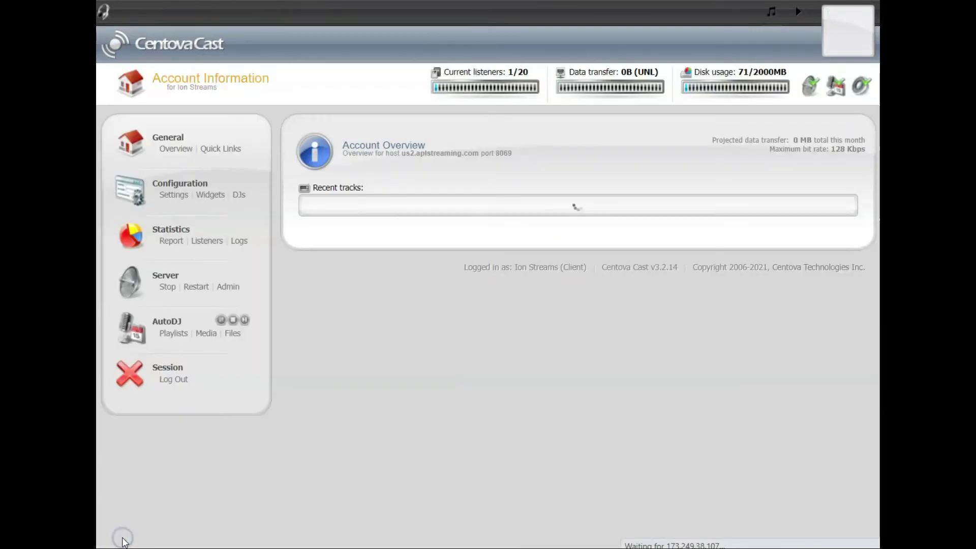
click(204, 336)
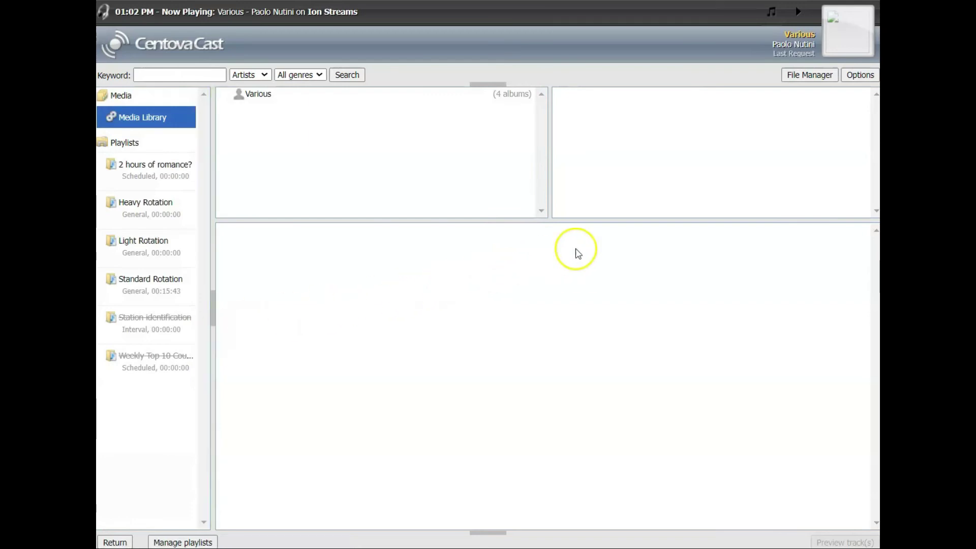
click(855, 75)
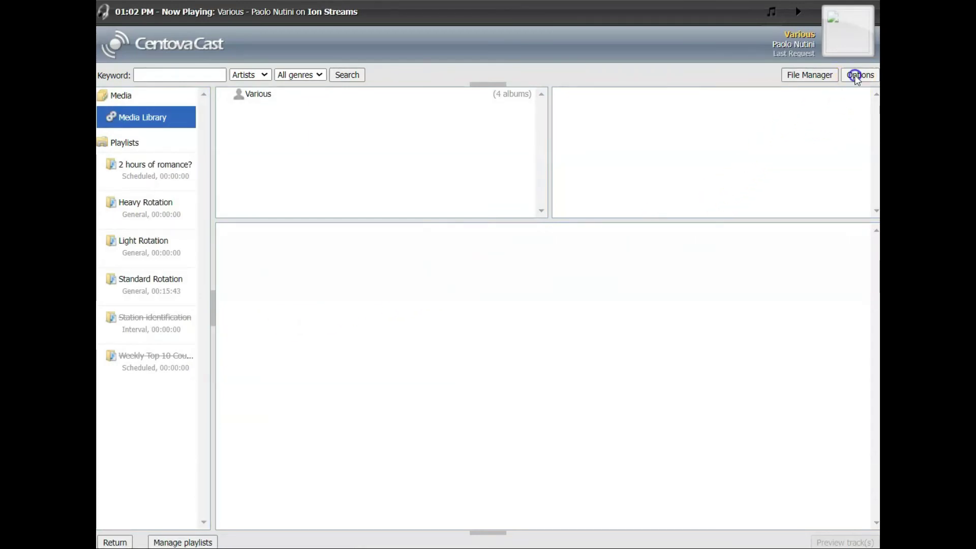
click(834, 108)
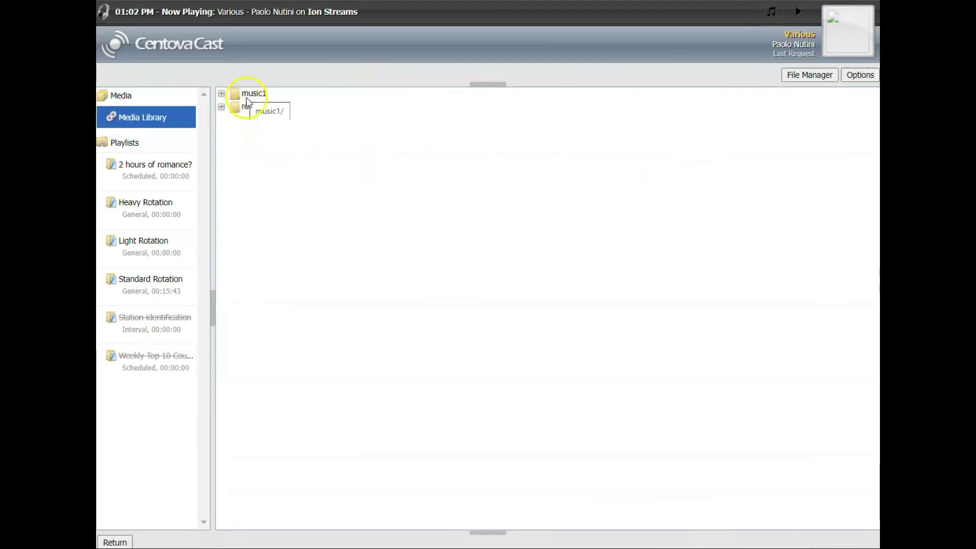
click(254, 111)
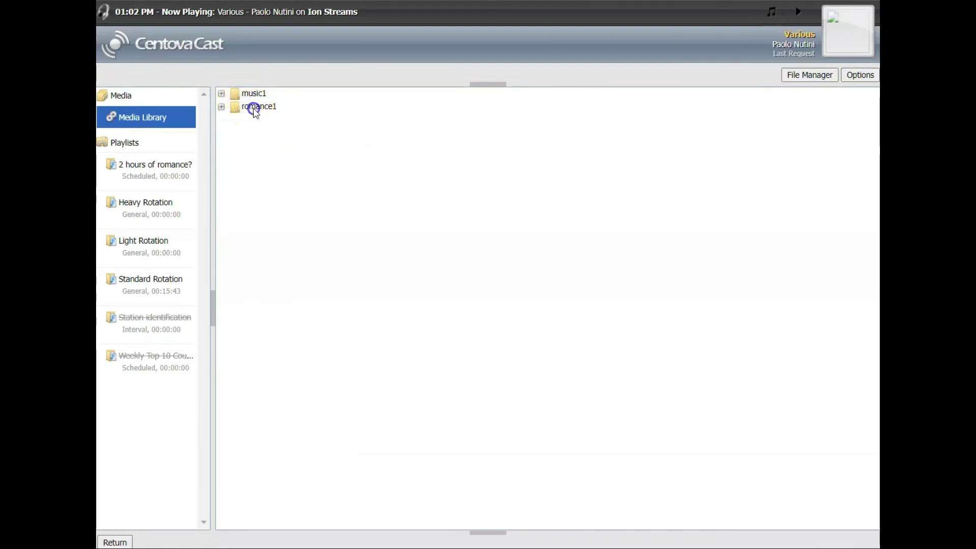
double_click(249, 106)
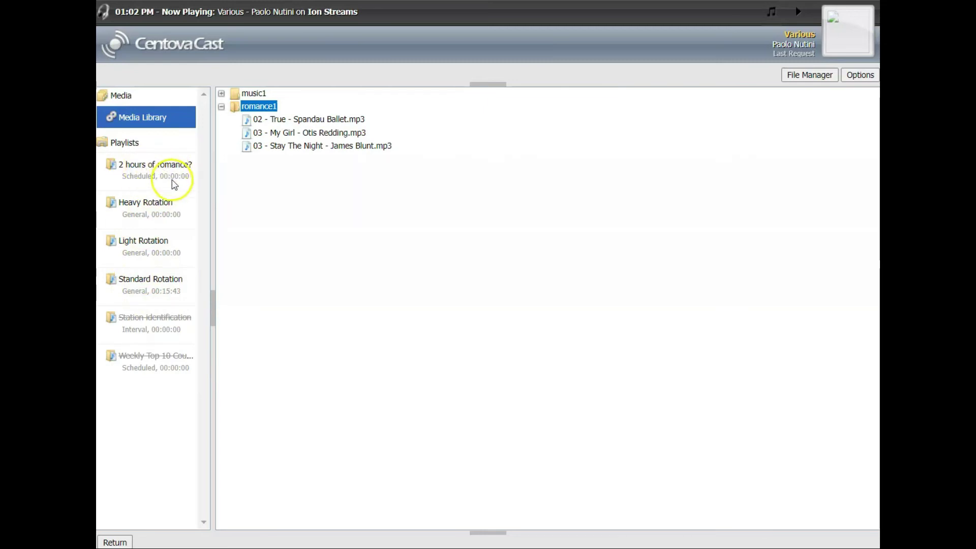
Add the three romance1 songs to the '2 hours of romance?' playlist.
click(286, 120)
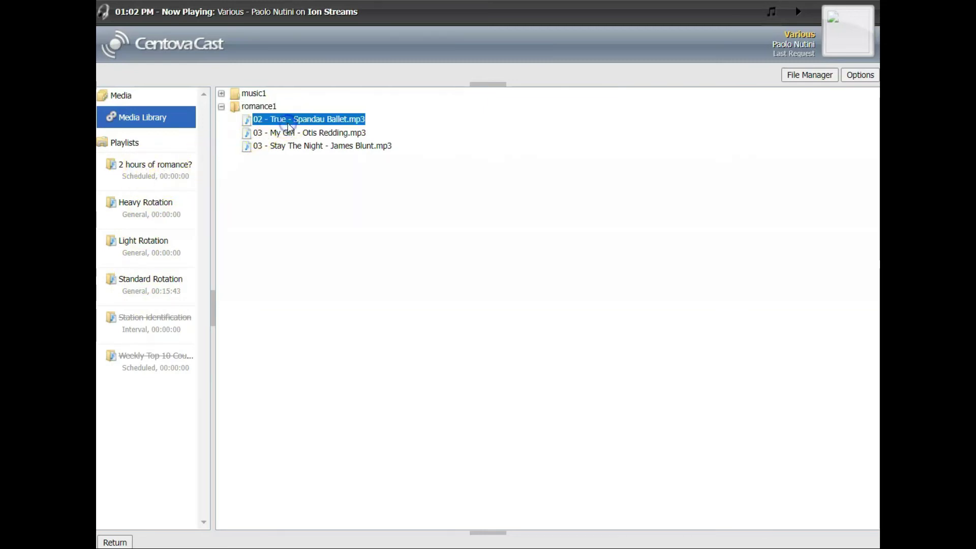
shift+click(289, 147)
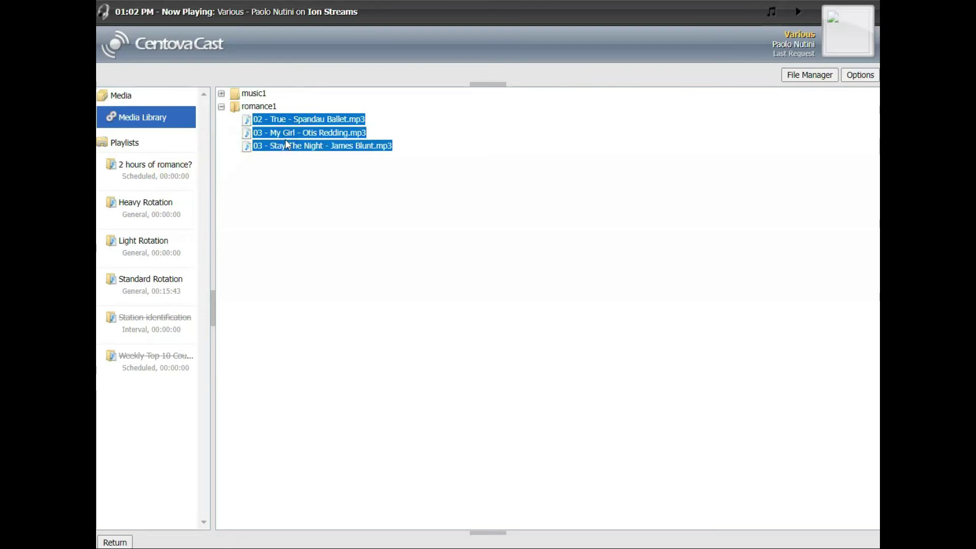
drag(278, 134, 152, 164)
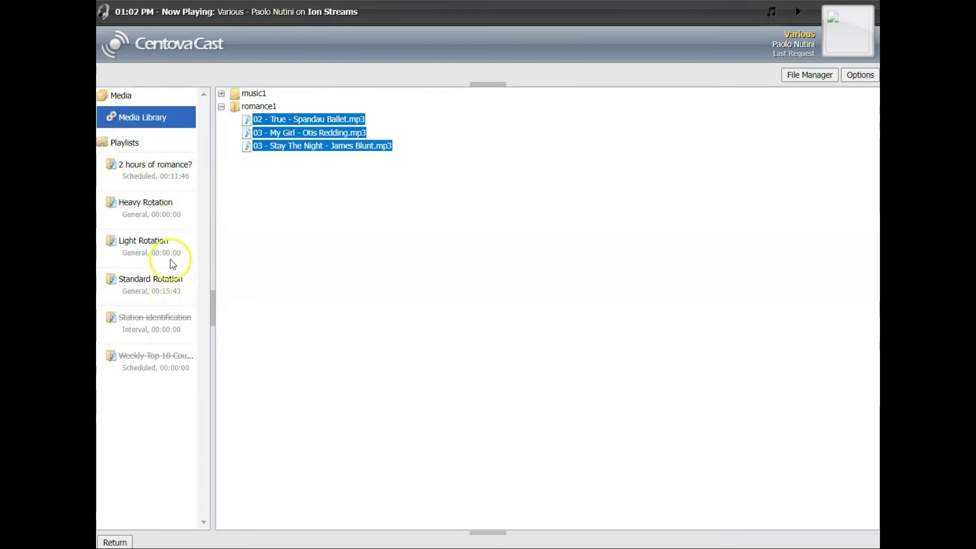
Compare the tracks in Standard Rotation and '2 hours of romance?', then return to Account Overview.
click(178, 289)
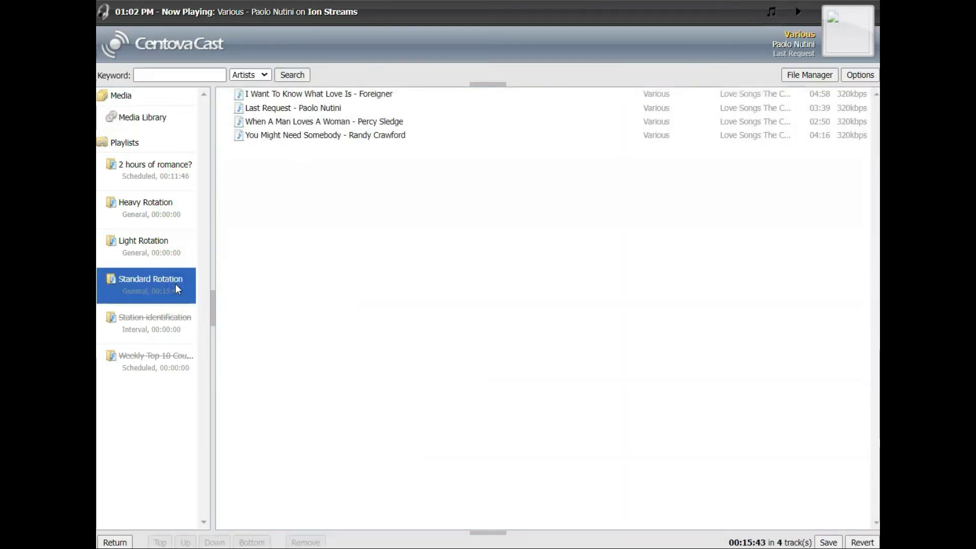
click(146, 176)
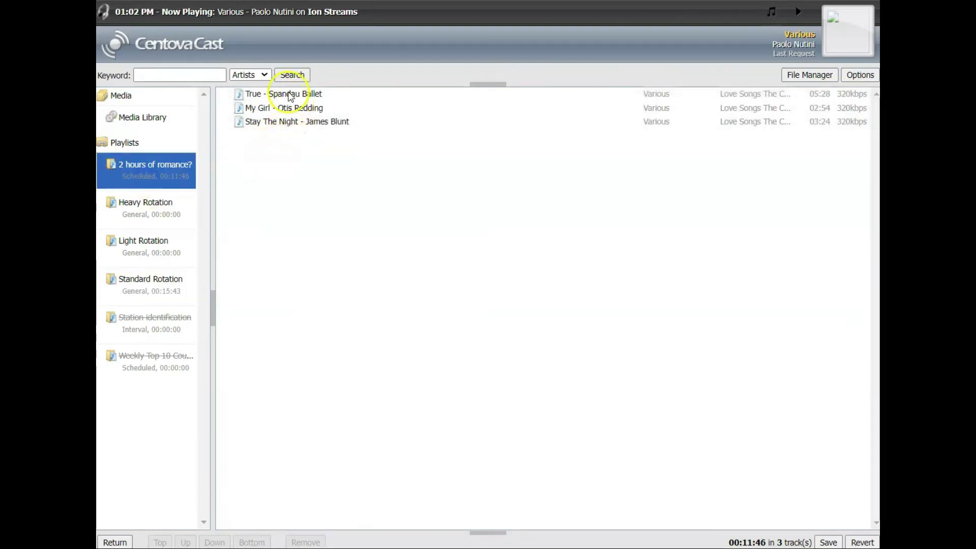
click(159, 299)
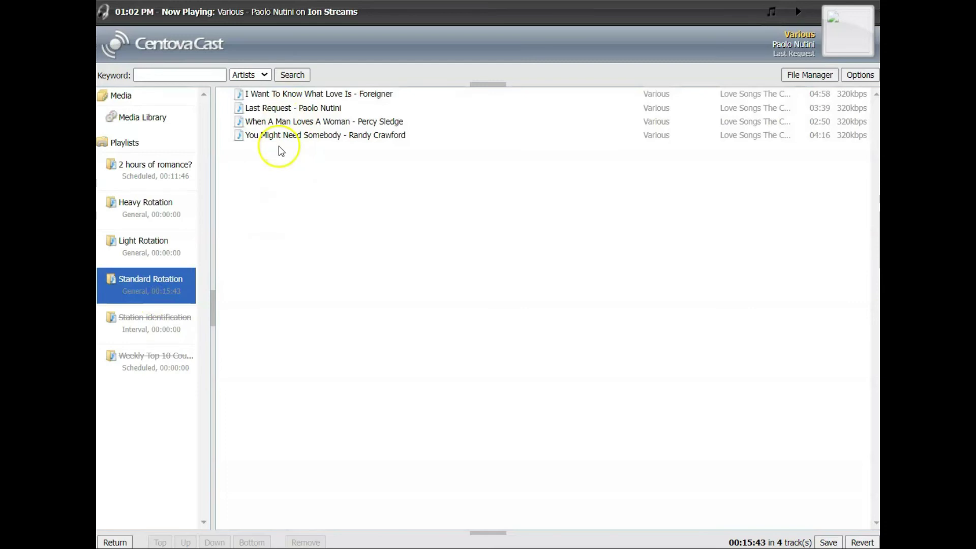
click(117, 543)
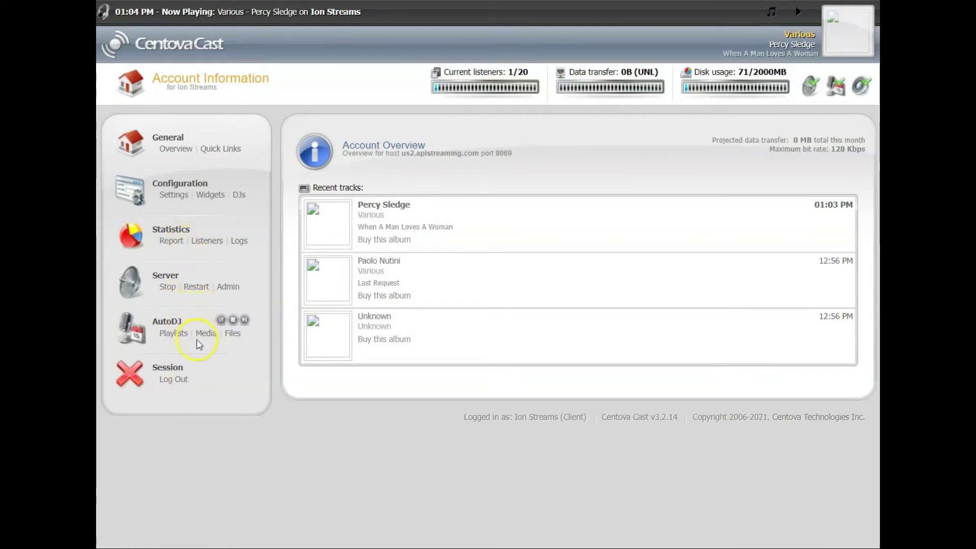
Confirm '2 hours of romance?' is scheduled daily at 08:00 PM for 120 minutes.
click(170, 333)
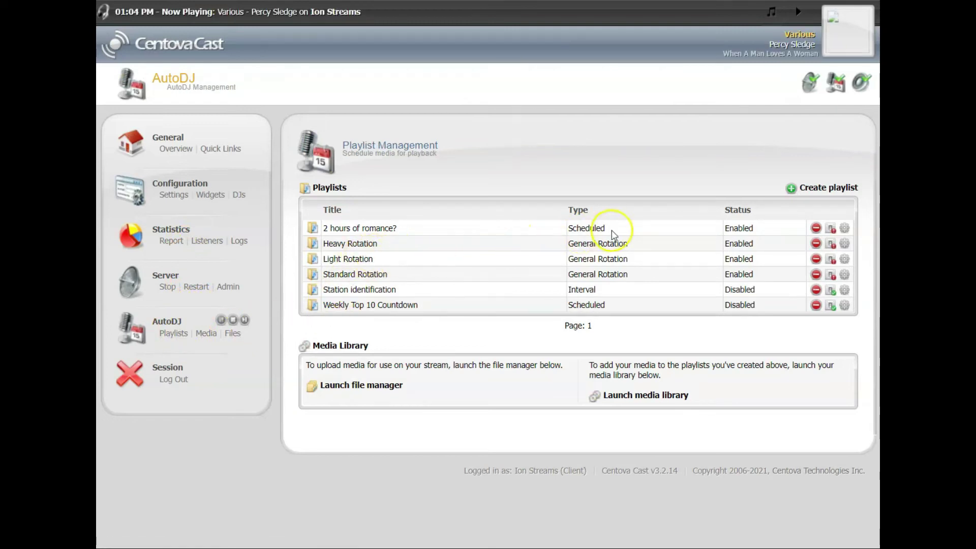
drag(606, 230, 568, 233)
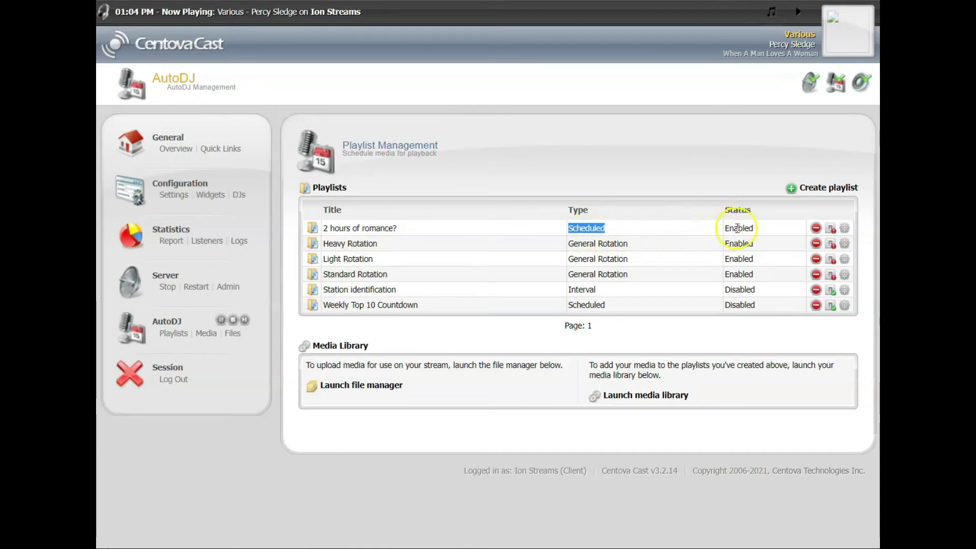
click(845, 231)
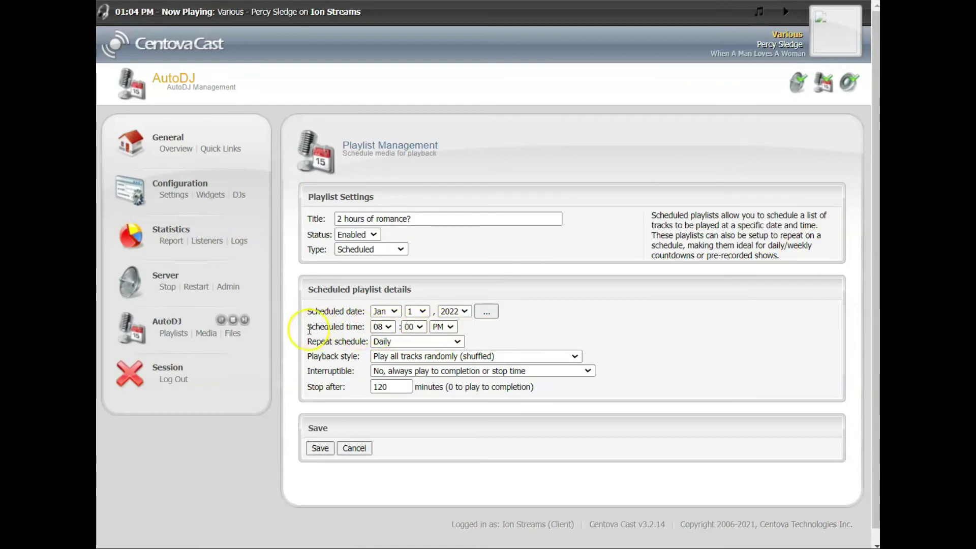
drag(306, 327, 371, 328)
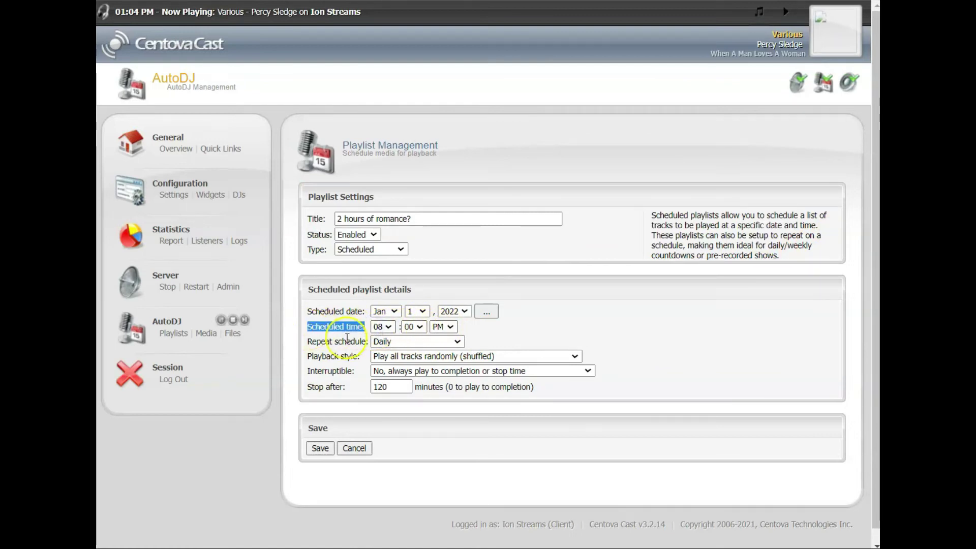
drag(307, 342, 376, 342)
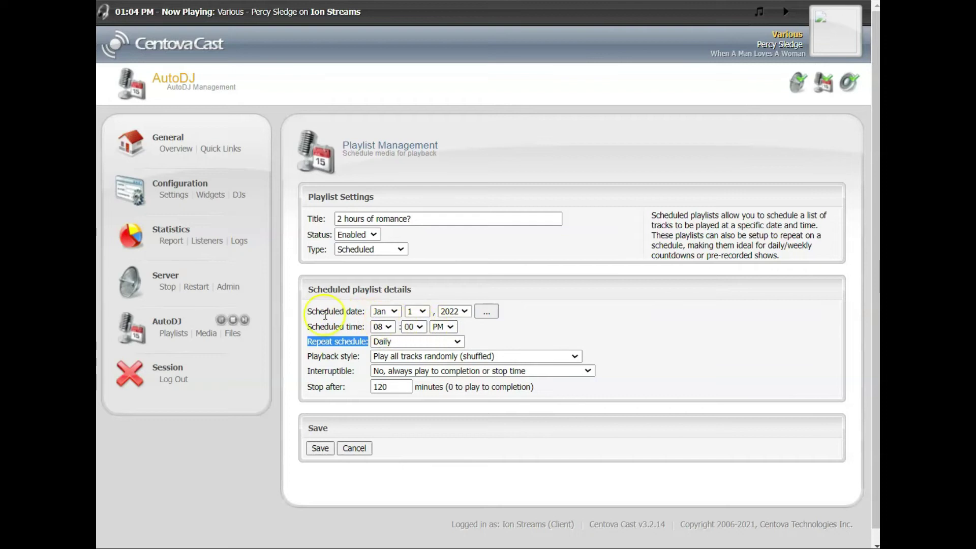
click(174, 334)
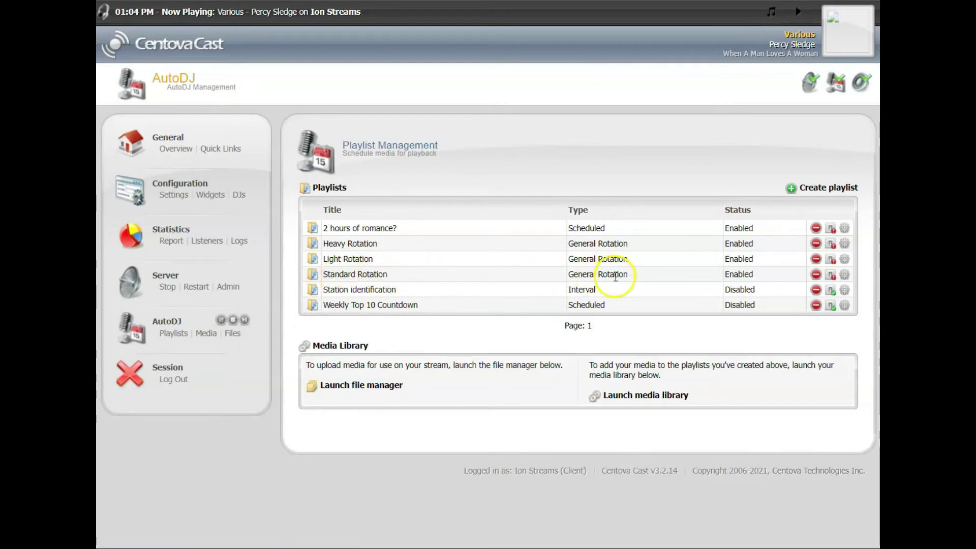
Check Standard Rotation's weight and active from/until times, then go back to Account Overview.
click(845, 276)
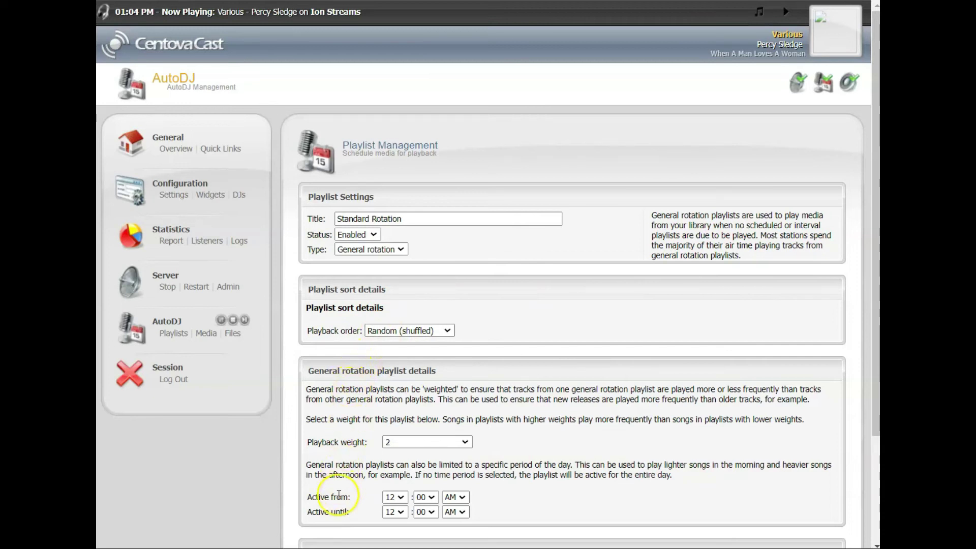
drag(292, 498, 487, 510)
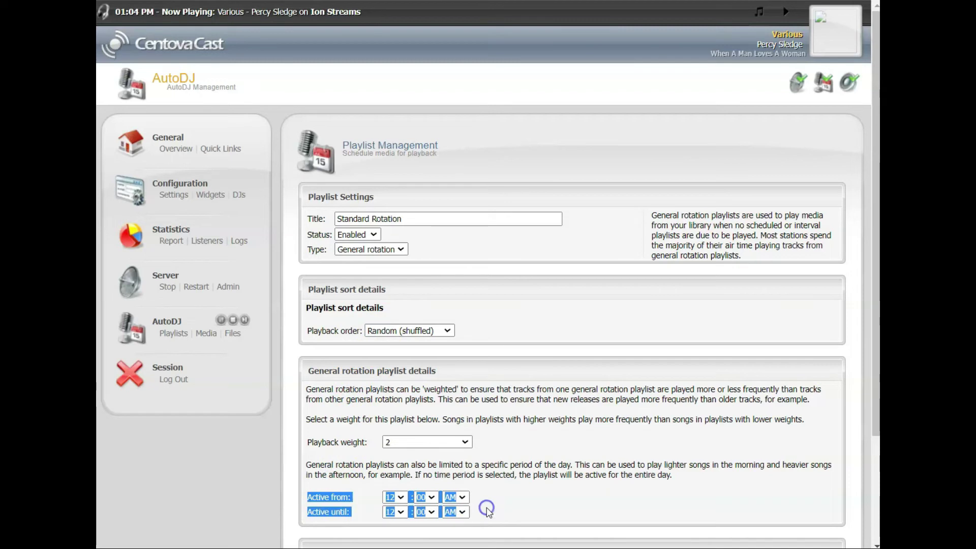
click(485, 482)
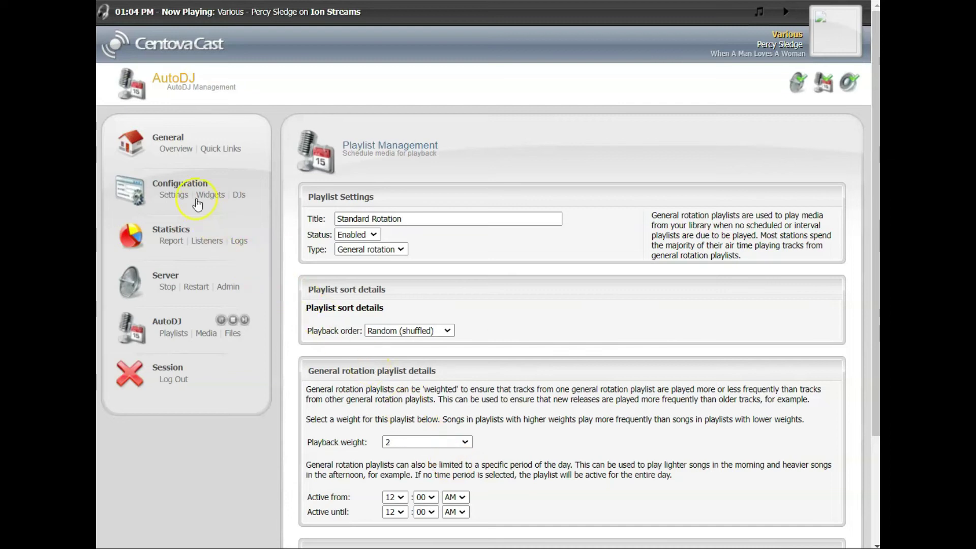
click(173, 153)
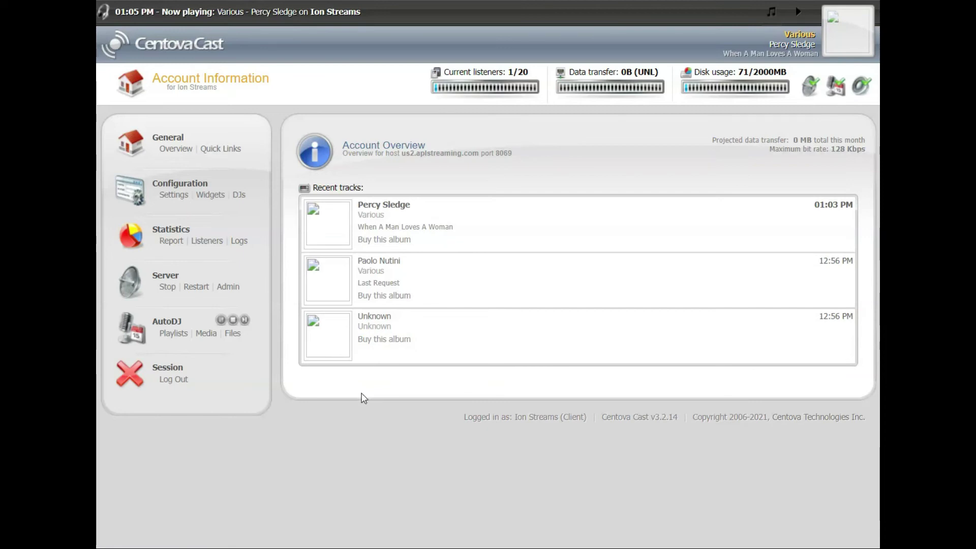
In DJ account management, start a new DJ account with username dj1.
click(314, 401)
click(238, 196)
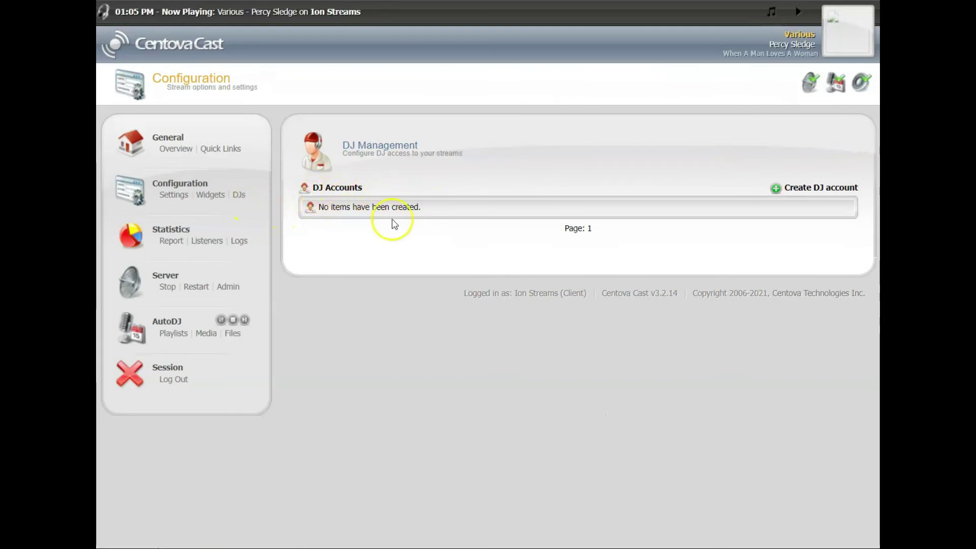
click(795, 191)
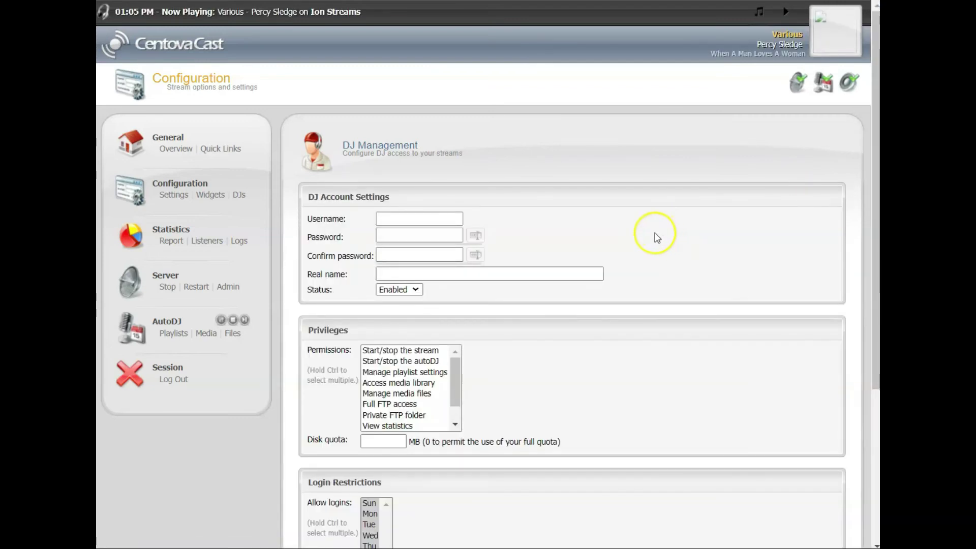
click(393, 217)
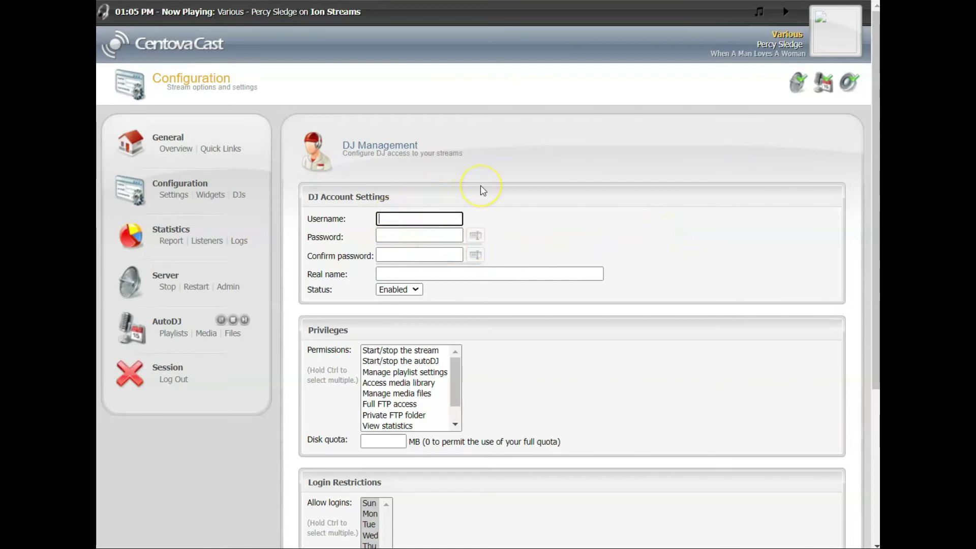
text(dj1)
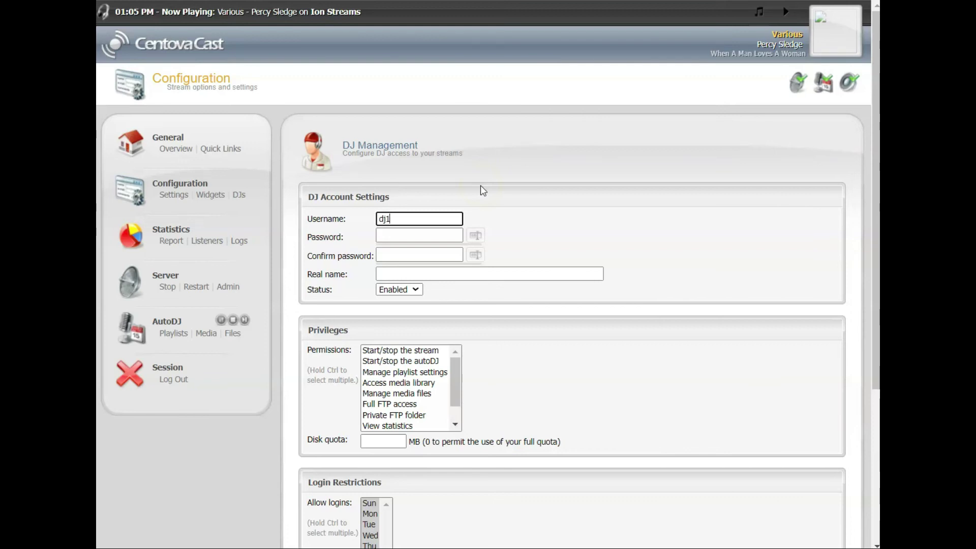
Enter a password and confirmation, then clear the mistyped entries.
key(Tab)
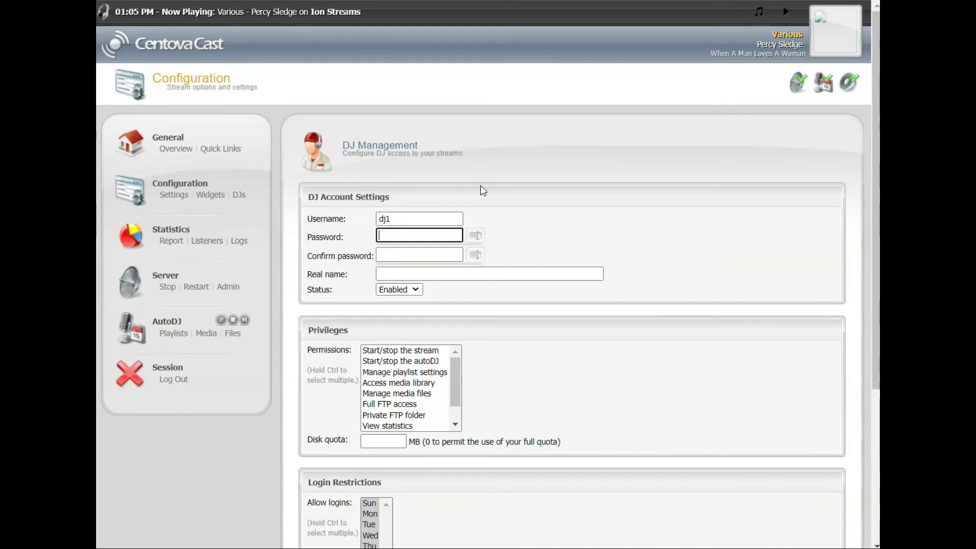
text(dj1dj1dj1)
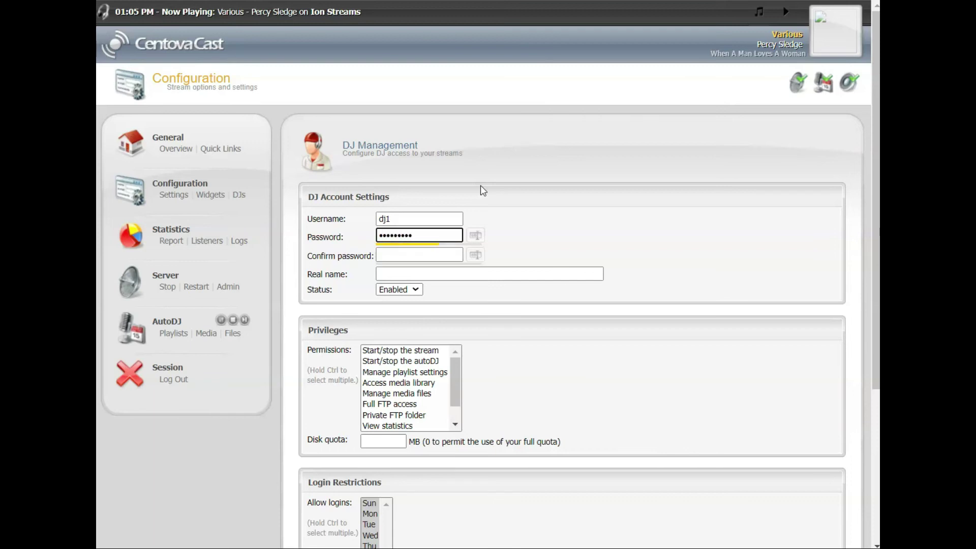
text(dj1)
click(435, 252)
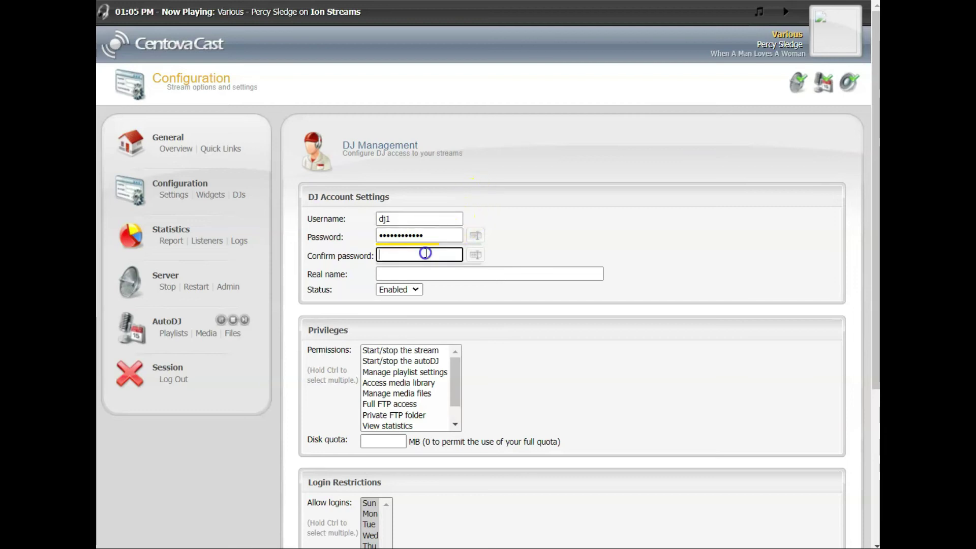
text(dj1par)
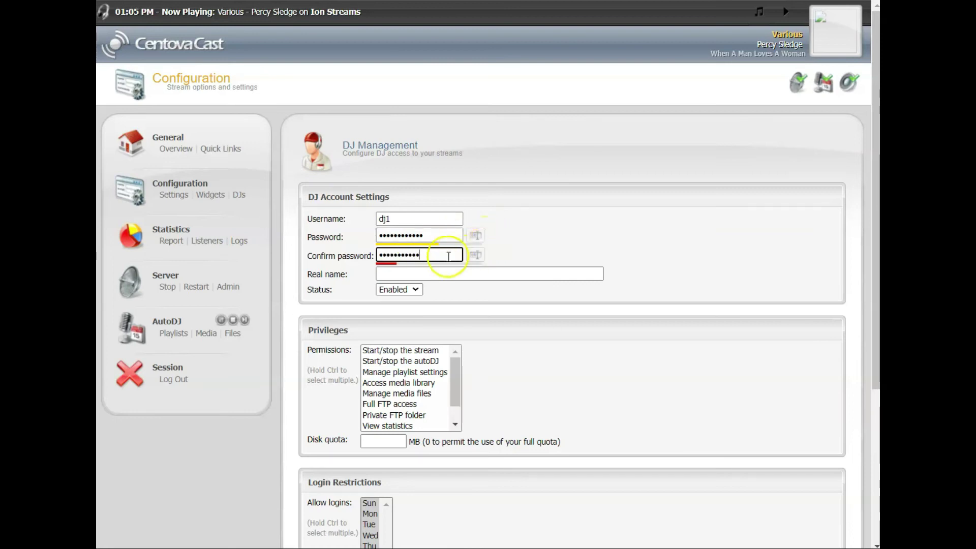
key(ctrl+a)
key(BackSpace)
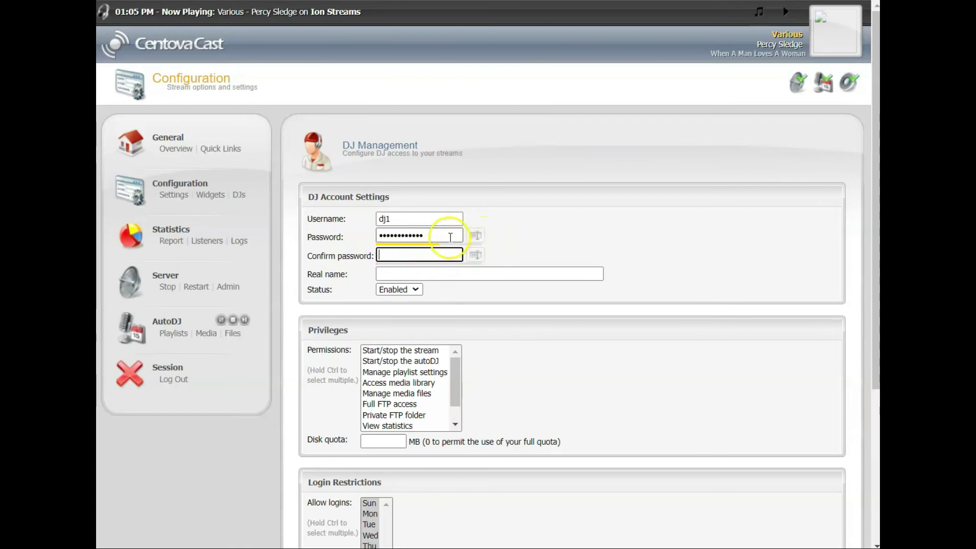
click(448, 237)
key(BackSpace)
key(BackSpace)
key(BackSpace)
key(BackSpace)
key(BackSpace)
key(BackSpace)
key(BackSpace)
key(BackSpace)
key(BackSpace)
key(BackSpace)
key(BackSpace)
key(BackSpace)
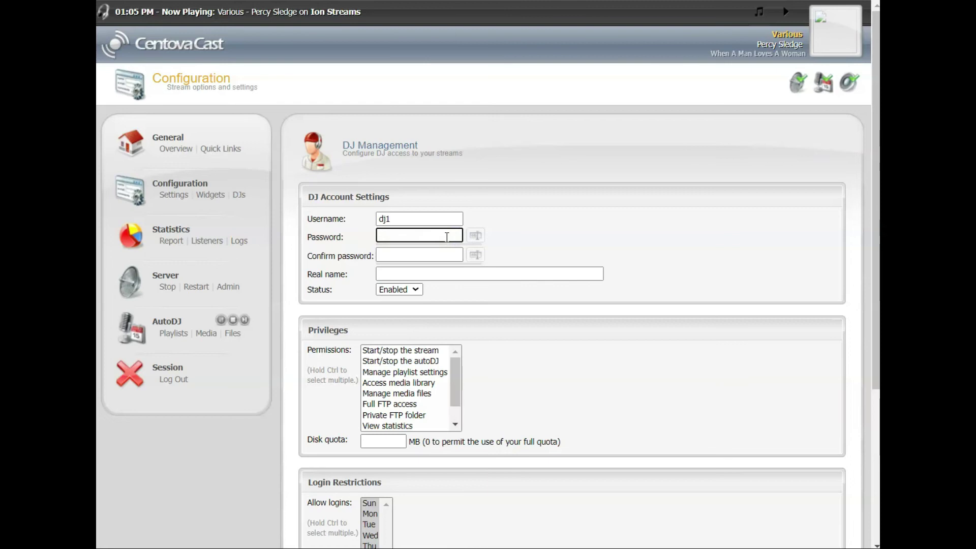
Re-enter the DJ password and type the matching confirmation.
text(dj1pass)
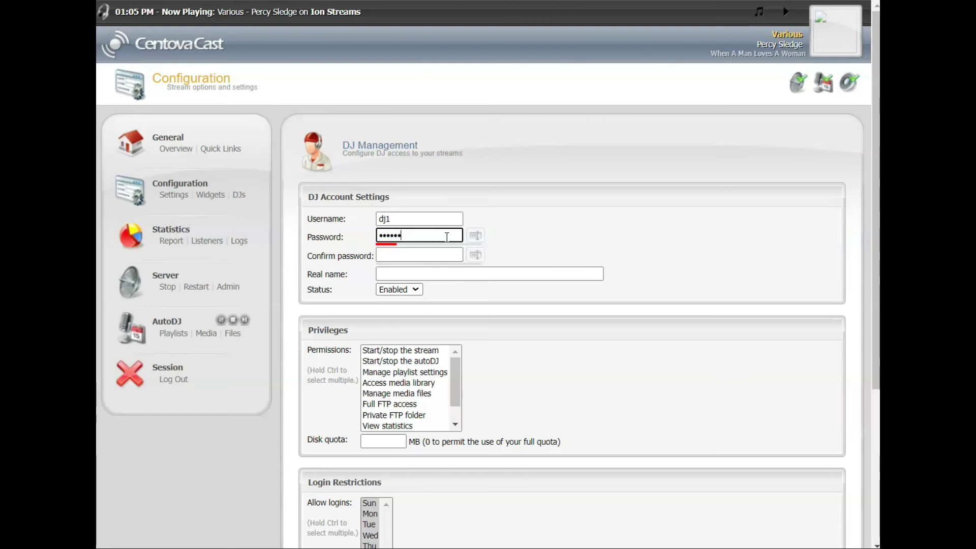
key(ctrl+a)
key(BackSpace)
text(dj)
key(BackSpace)
key(BackSpace)
key(BackSpace)
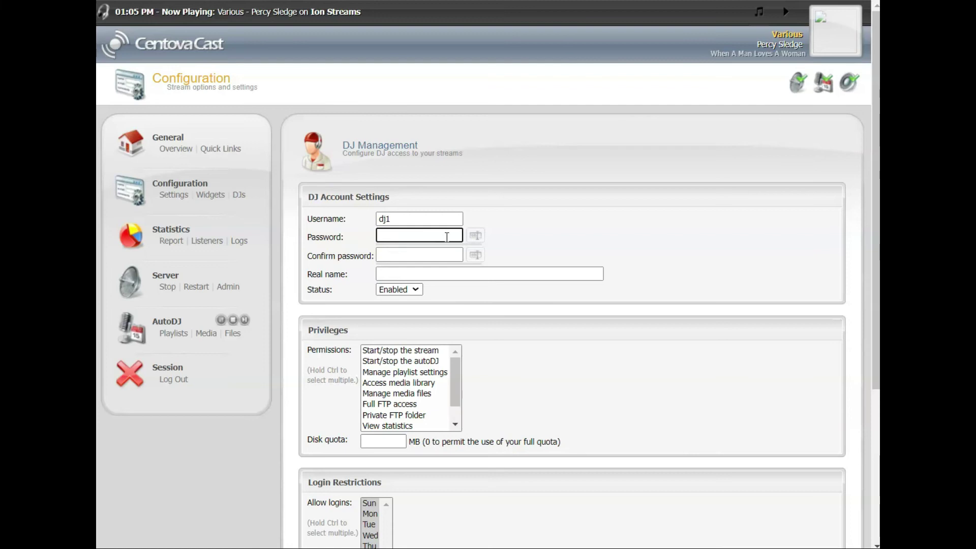
text(djpassword)
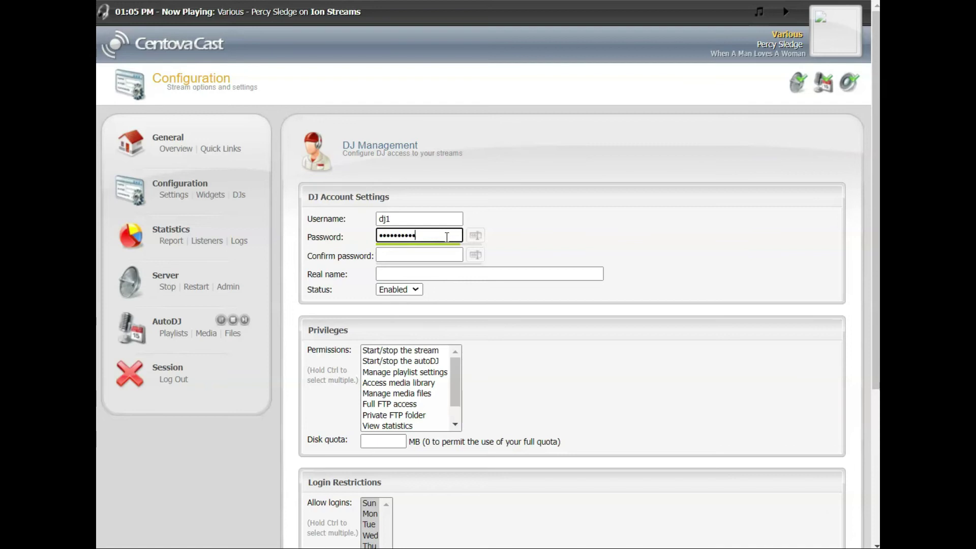
key(Tab)
text(djp)
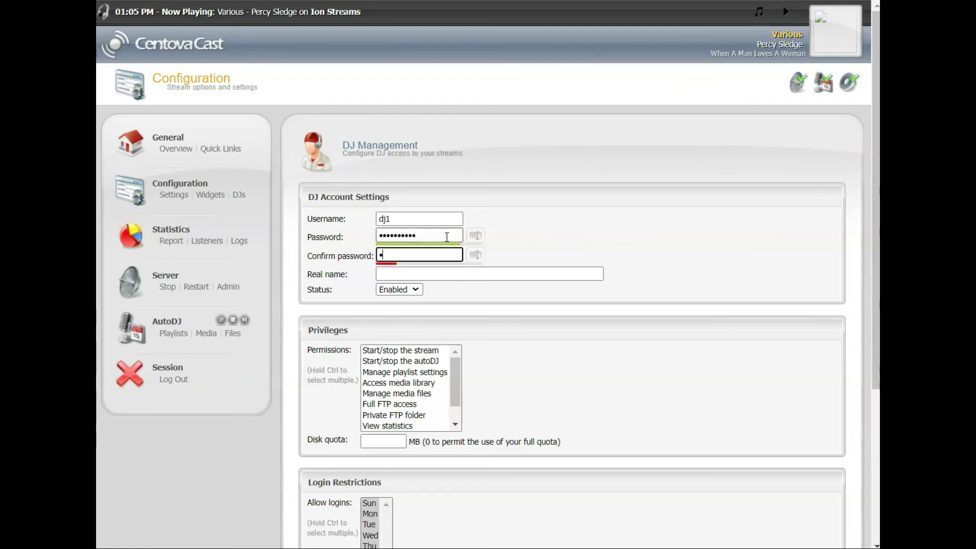
text(assword)
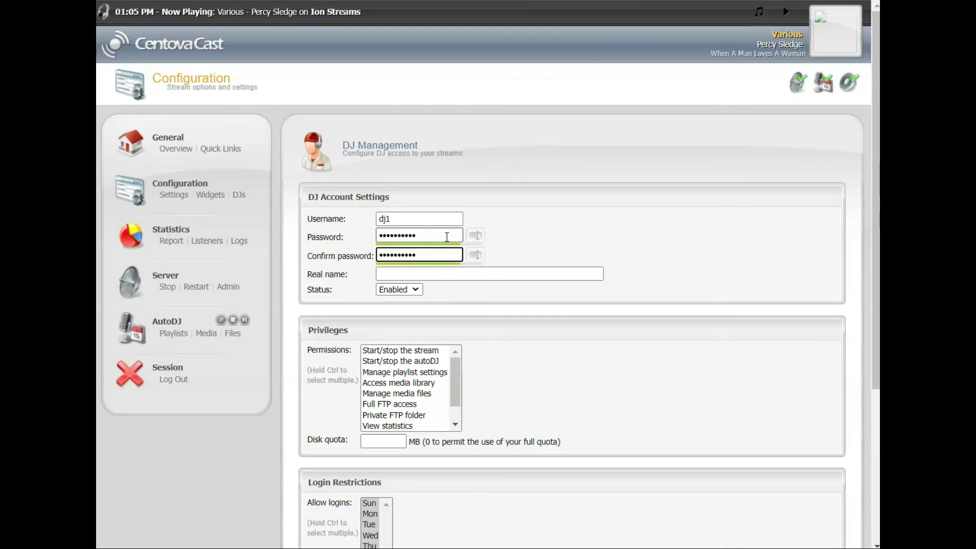
Set the real name to 'super dj' and submit the account form.
click(440, 274)
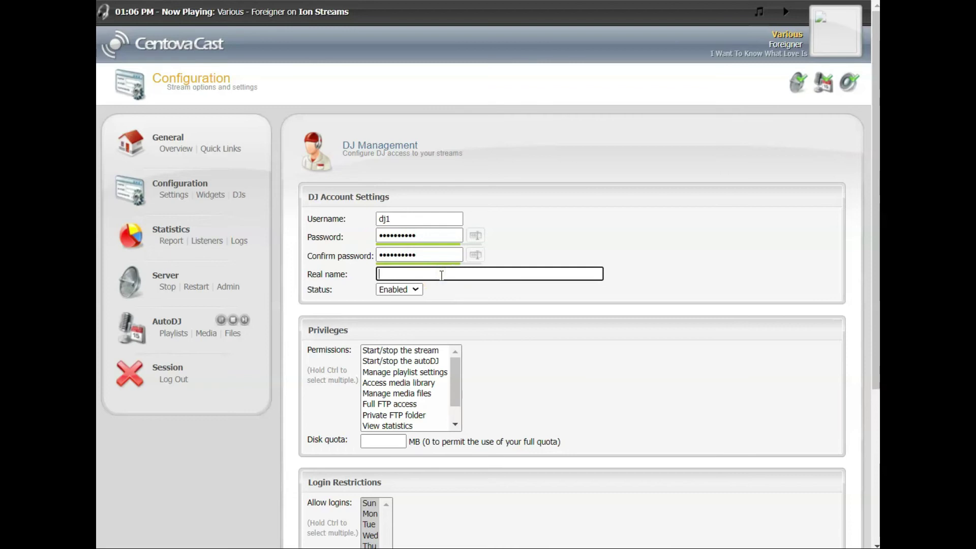
text(per)
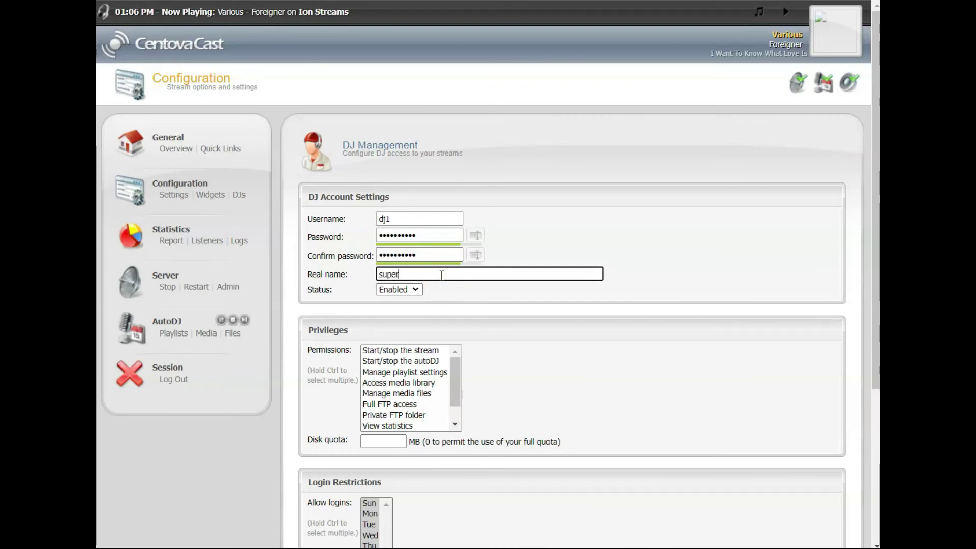
text(dj)
key(BackSpace)
key(BackSpace)
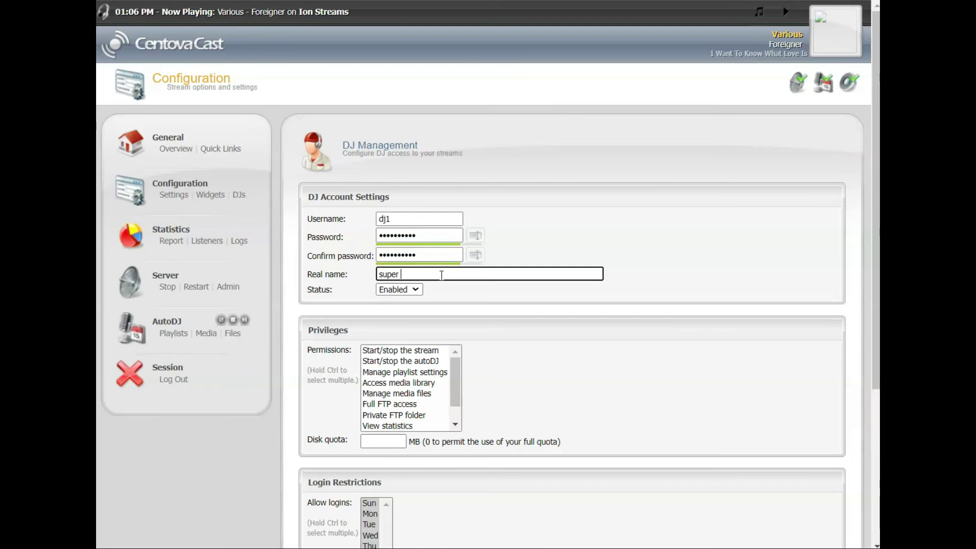
text(dj)
scroll(499, 359, down, 2)
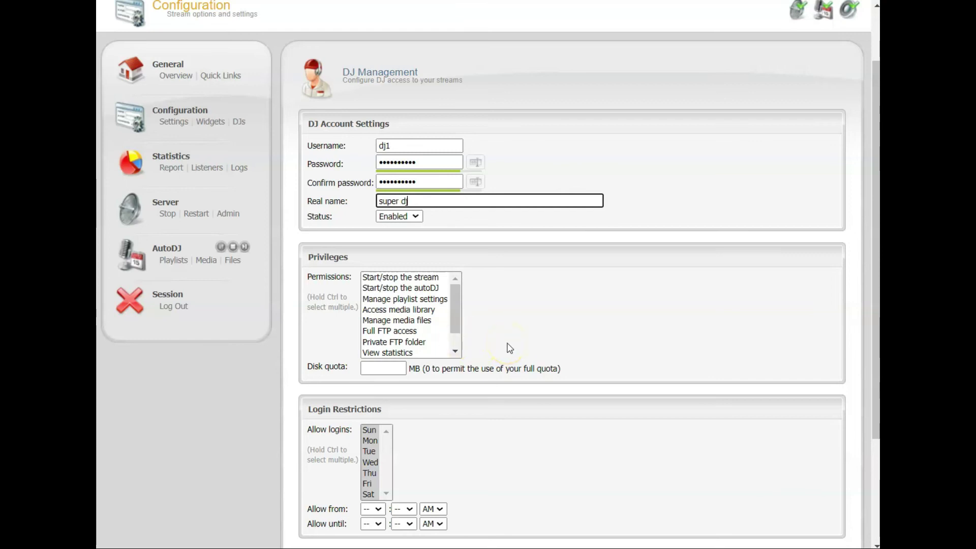
scroll(510, 349, down, 3)
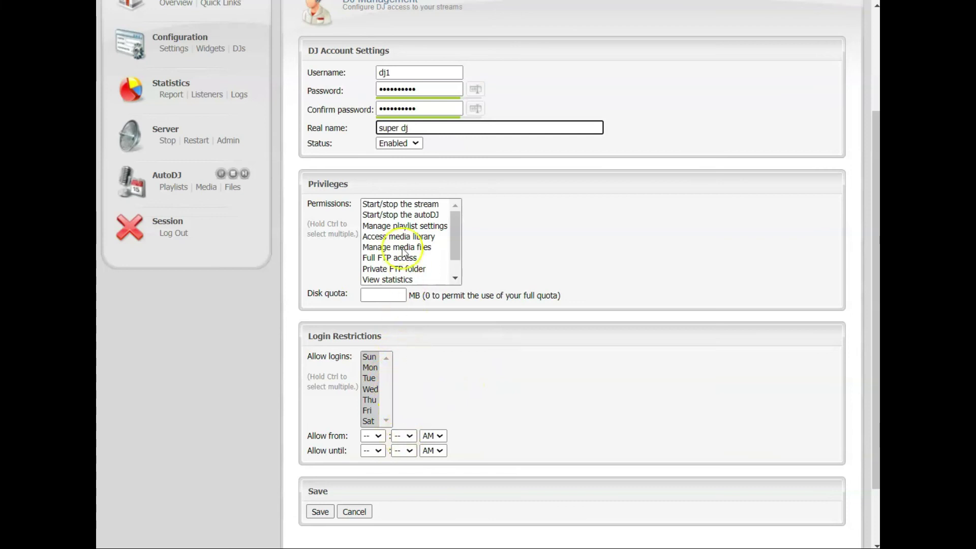
click(321, 512)
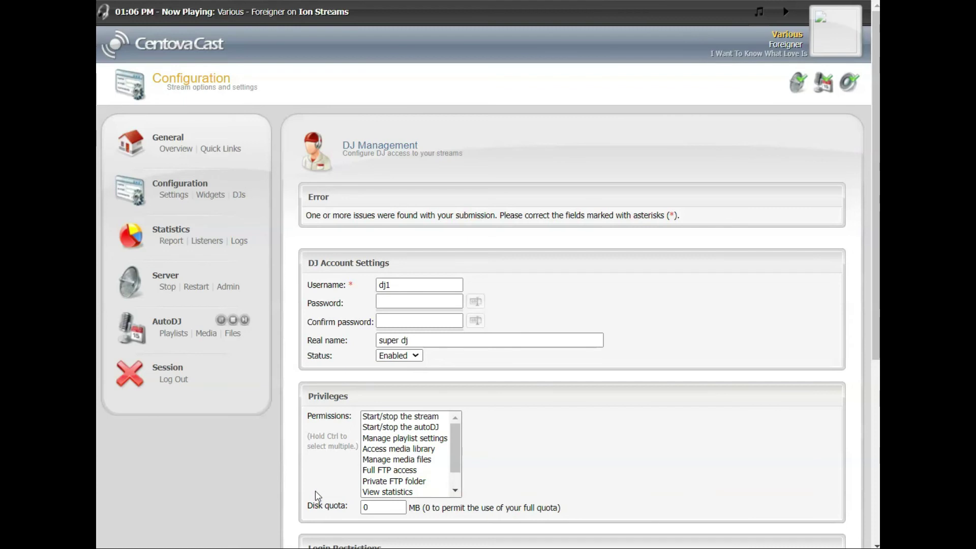
Replace username dj1 with mydj, re-enter matching passwords, and save the account.
scroll(315, 490, up, 2)
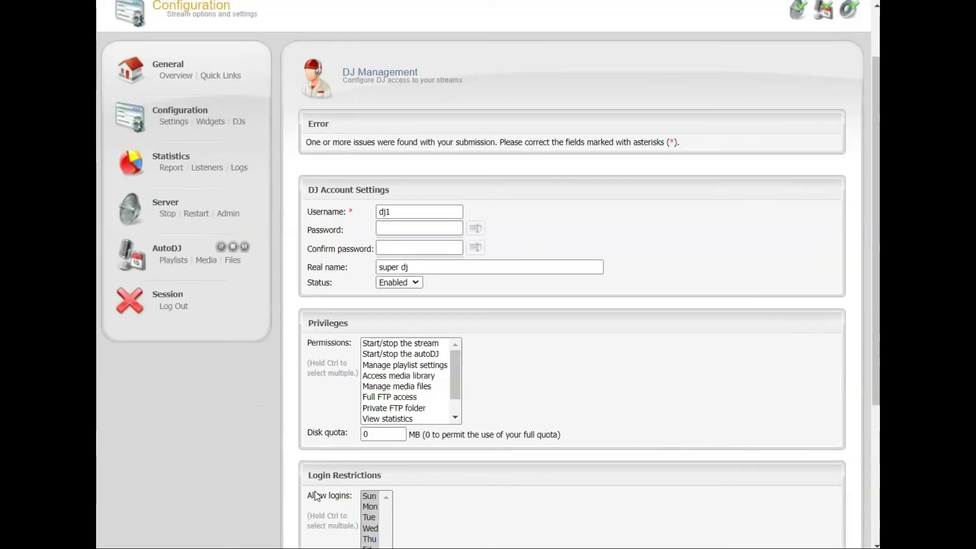
click(403, 216)
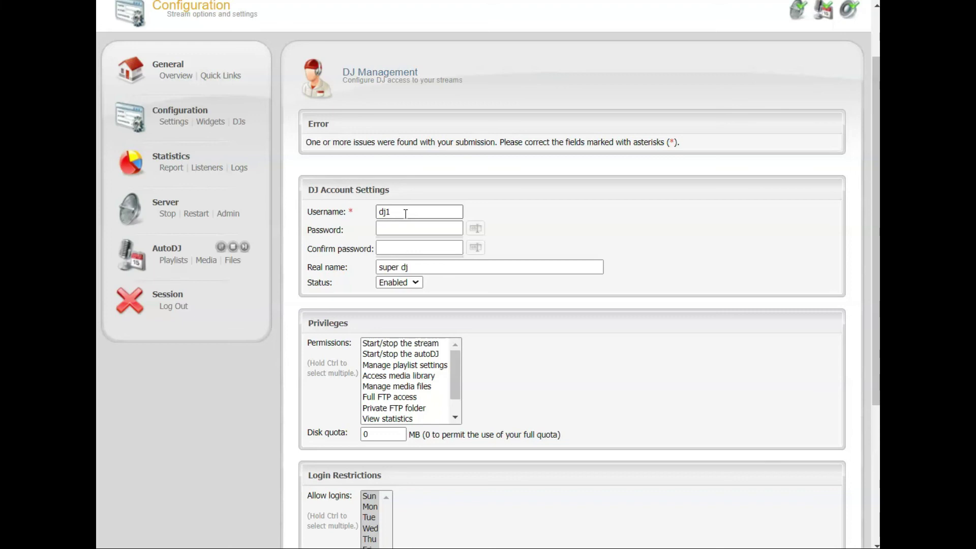
drag(406, 214, 360, 214)
text(my)
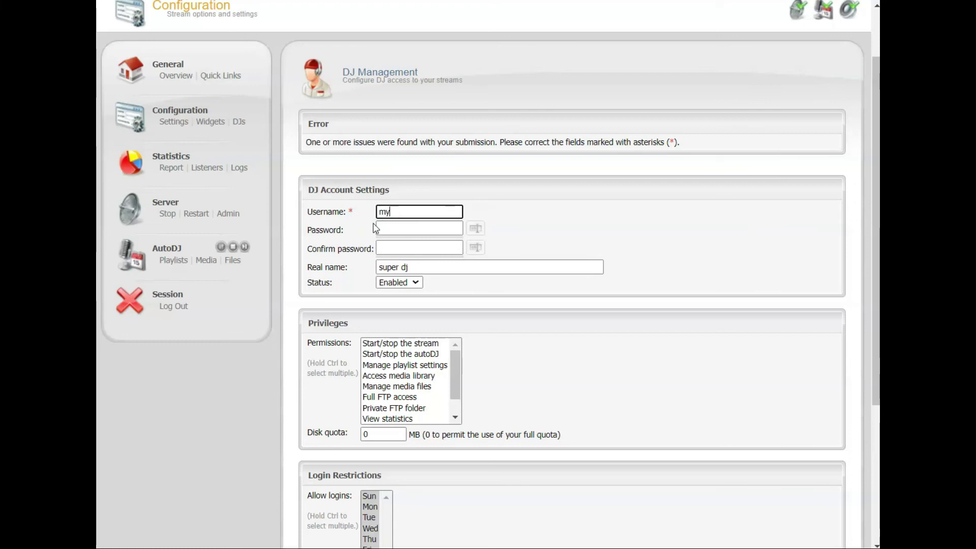
text(dj)
key(Tab)
text(password1)
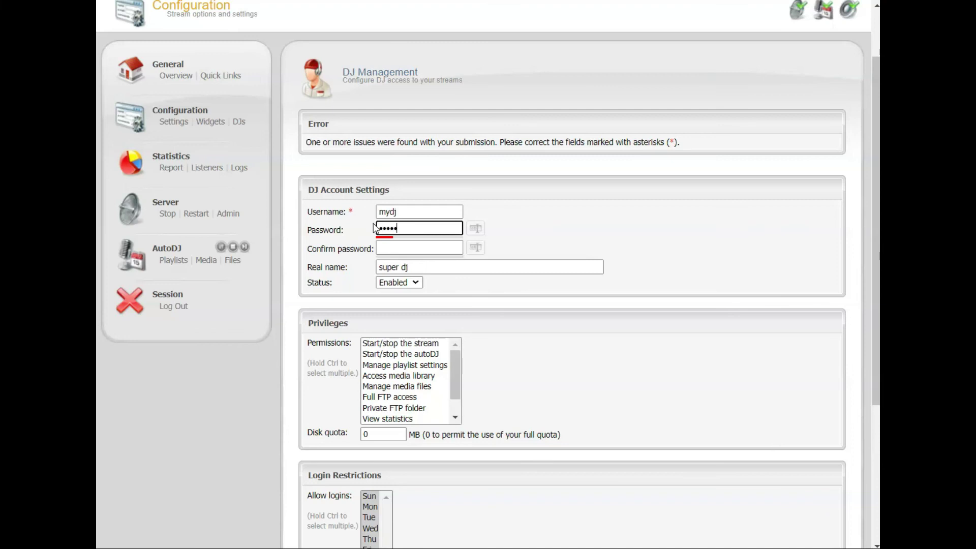
text(2)
key(Tab)
text(pa)
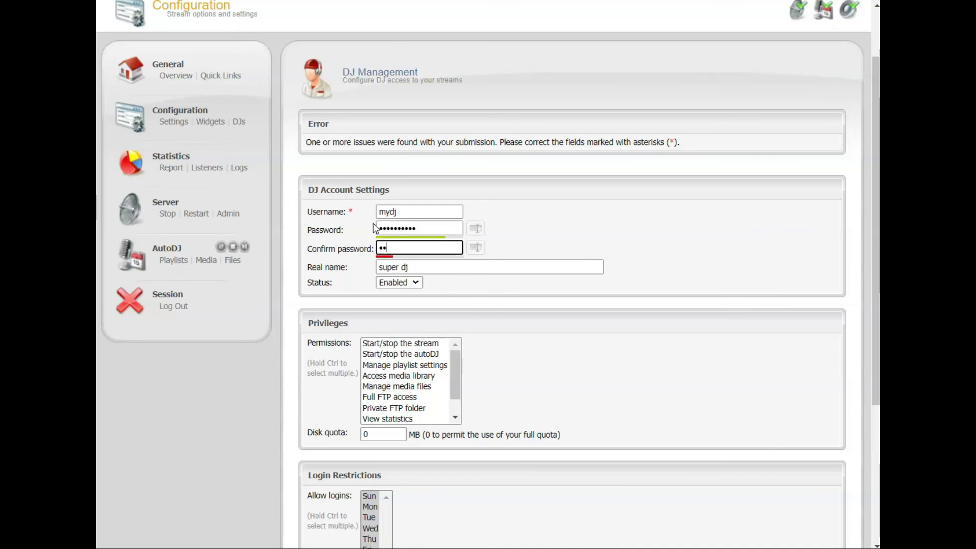
text(ssword12)
scroll(356, 285, down, 4)
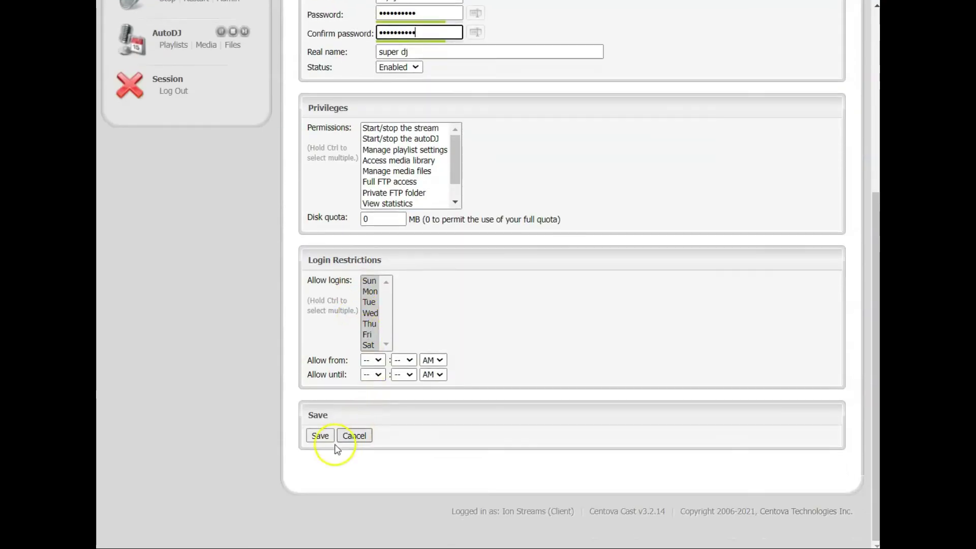
click(317, 436)
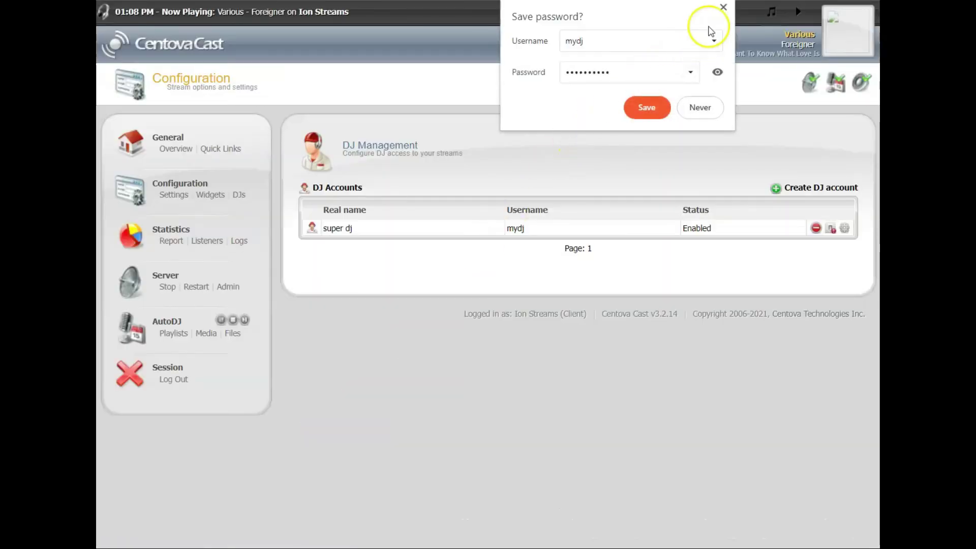
Dismiss the browser's save-password prompt, then highlight the DJ Management heading and restart option.
click(723, 7)
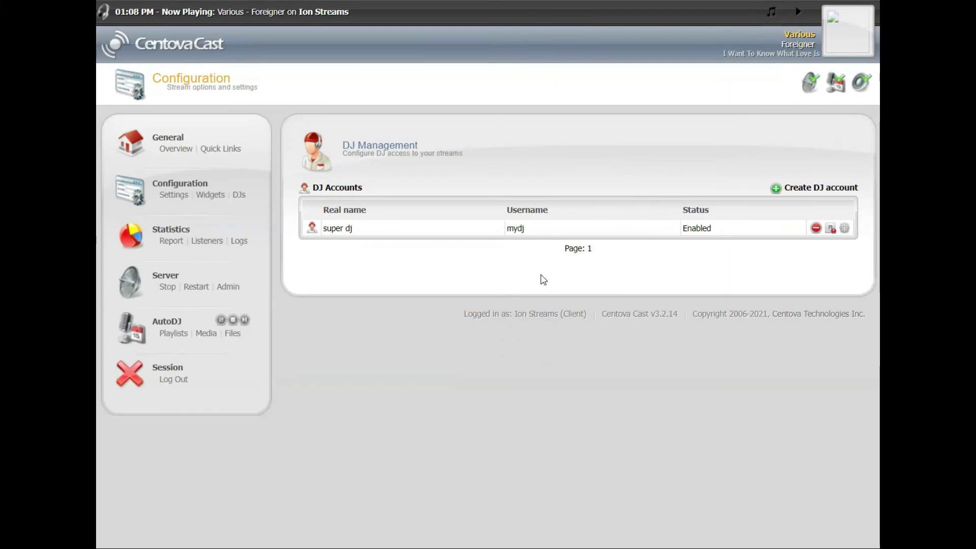
click(498, 282)
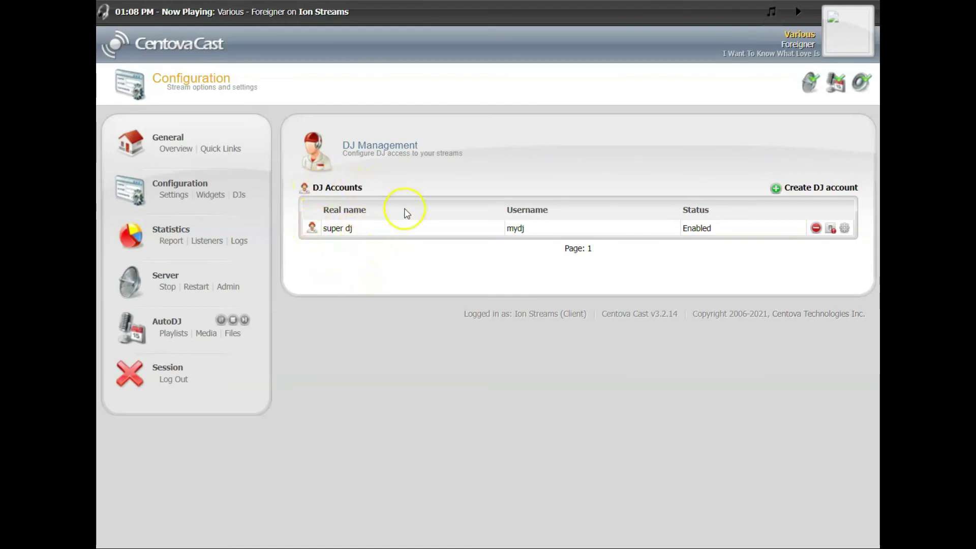
drag(342, 146, 472, 155)
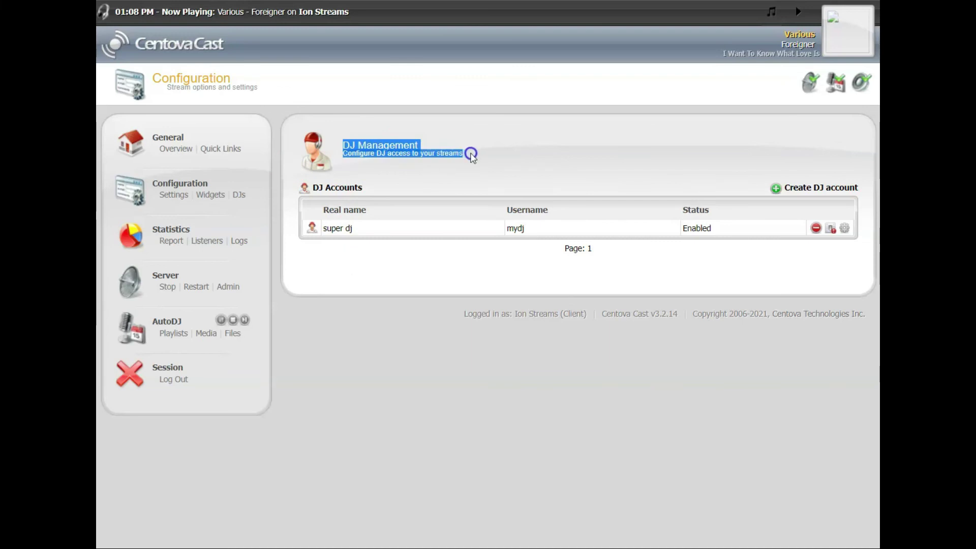
click(463, 158)
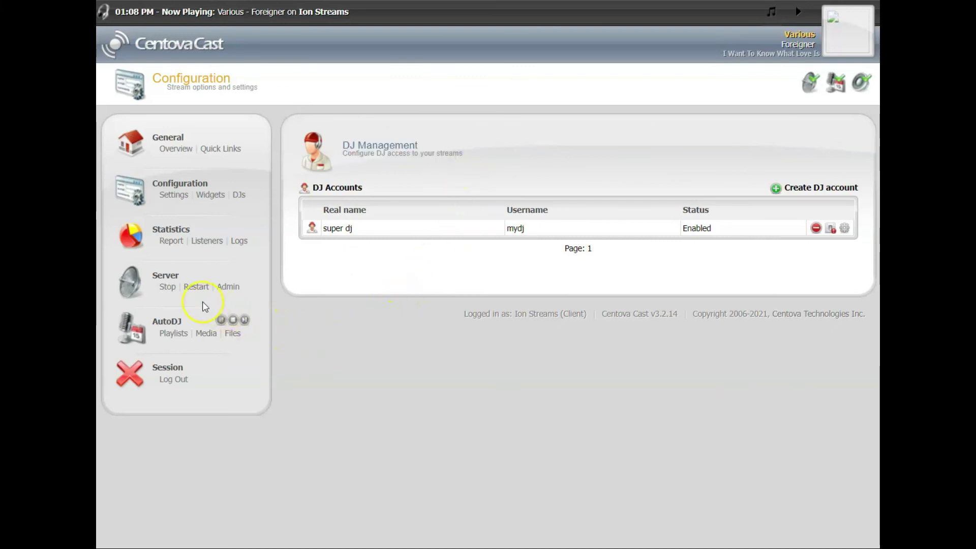
drag(181, 287, 215, 288)
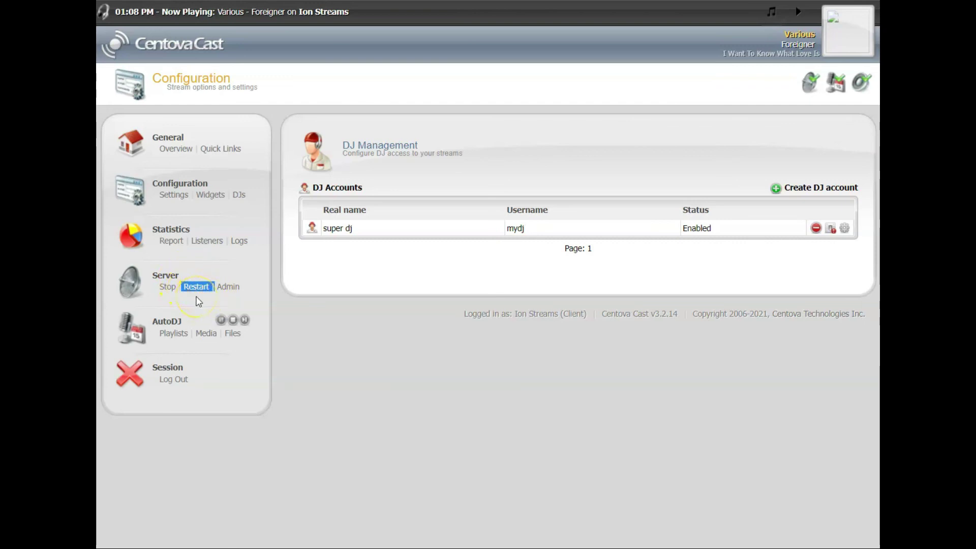
Restart the streaming server, confirm with OK, and return from the success page.
click(199, 303)
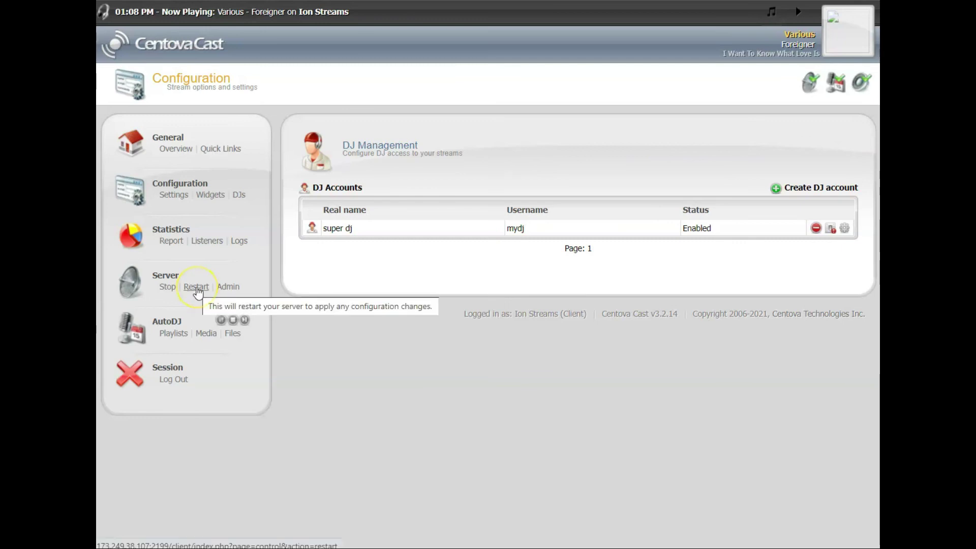
click(197, 289)
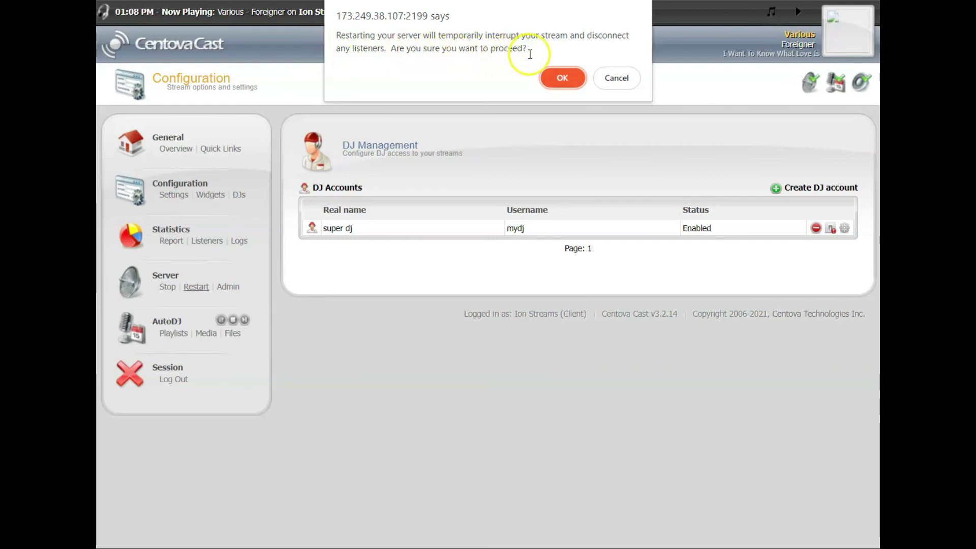
click(562, 81)
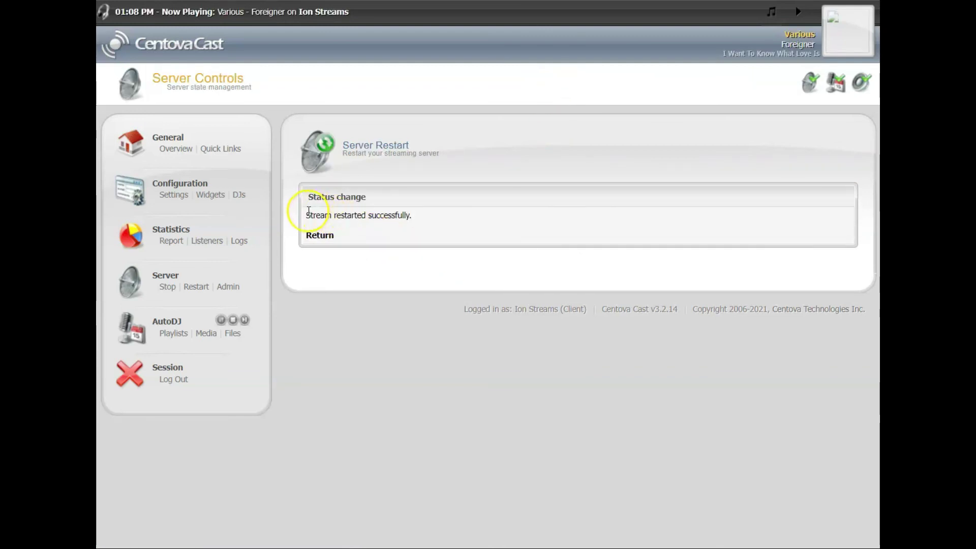
drag(305, 215, 422, 221)
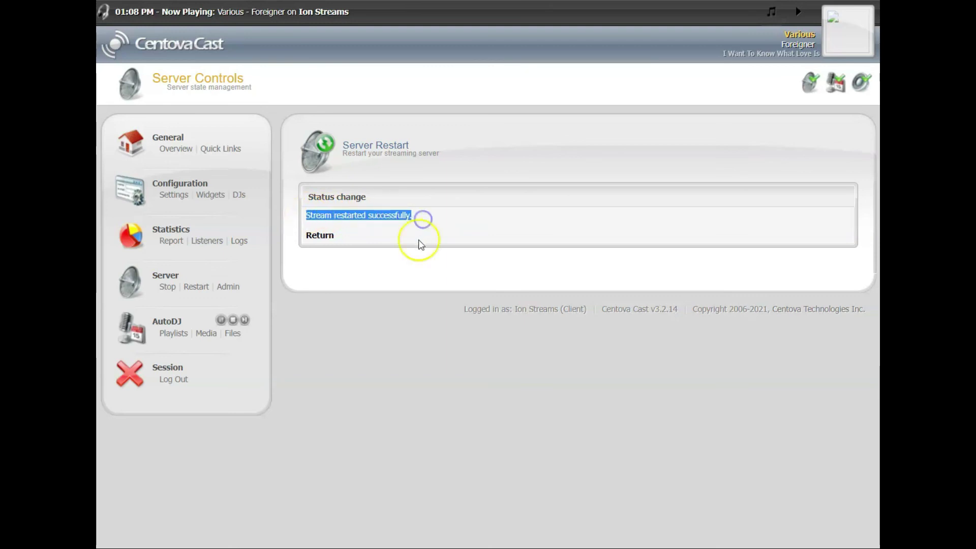
click(321, 236)
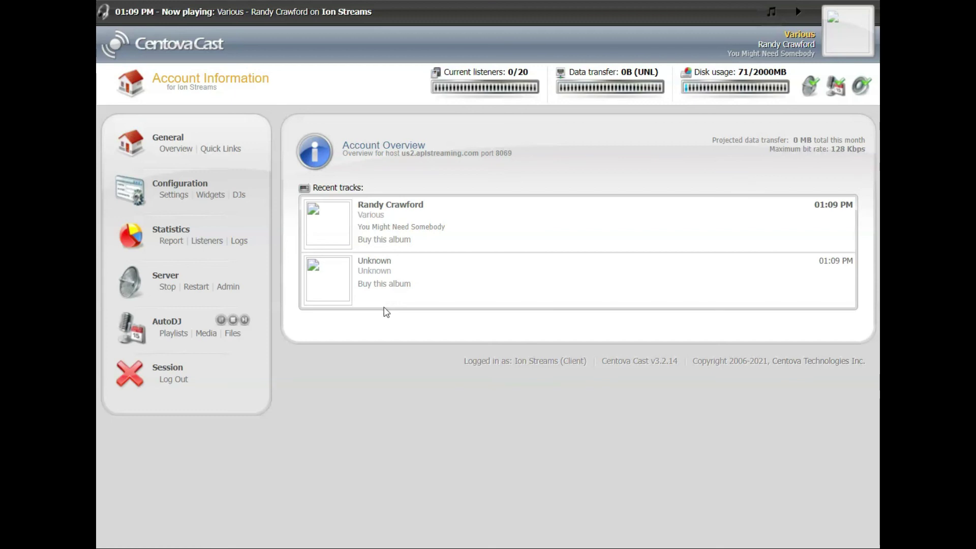
Open Statistics > Report and look over its 48 Hour Overview.
click(171, 242)
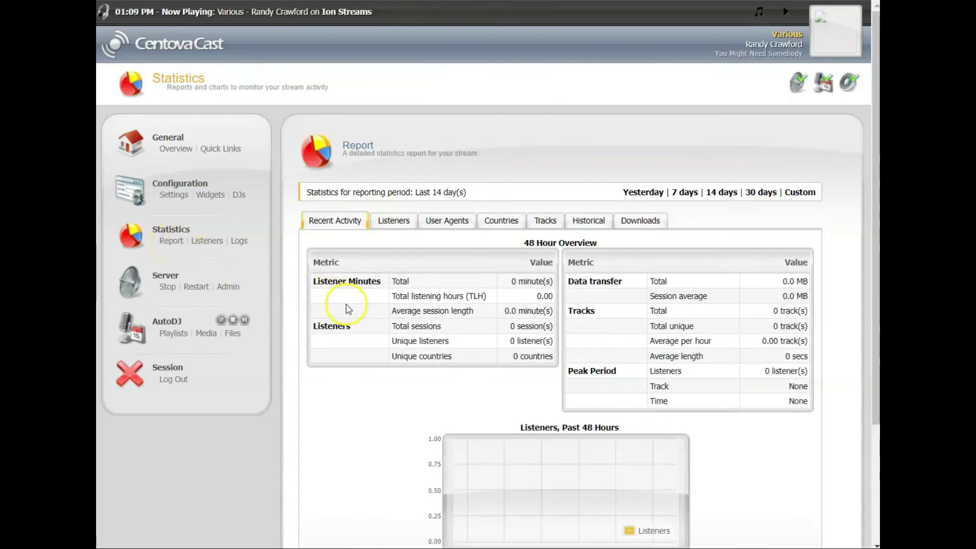
scroll(366, 265, down, 2)
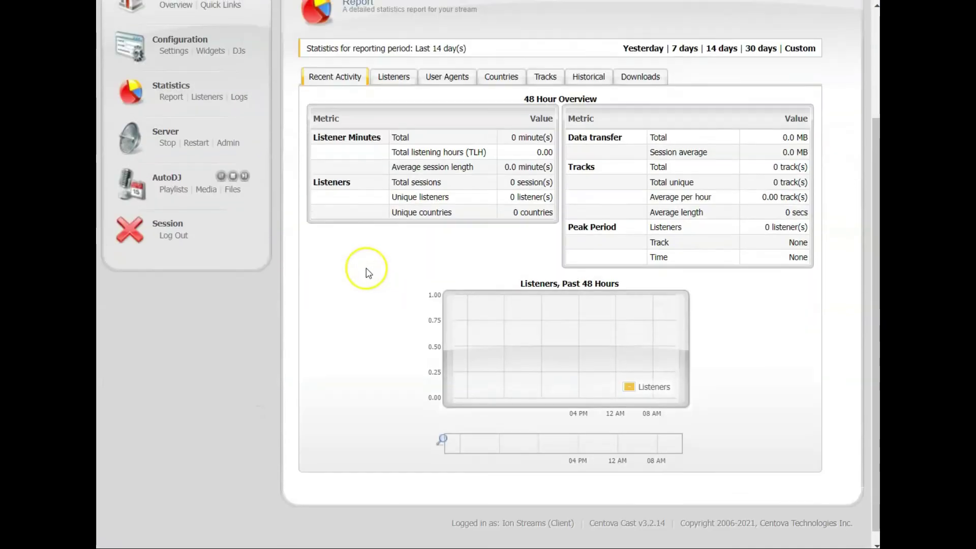
scroll(369, 275, up, 2)
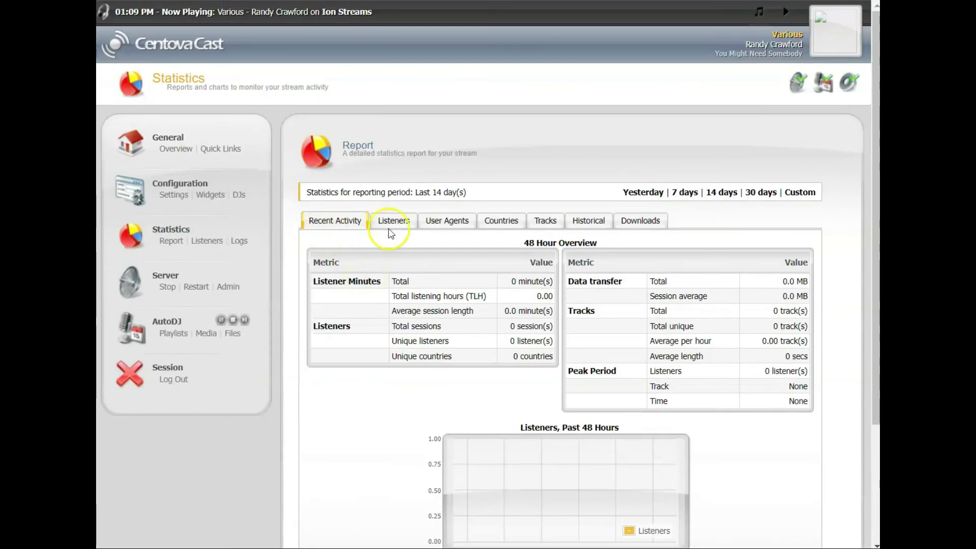
click(721, 414)
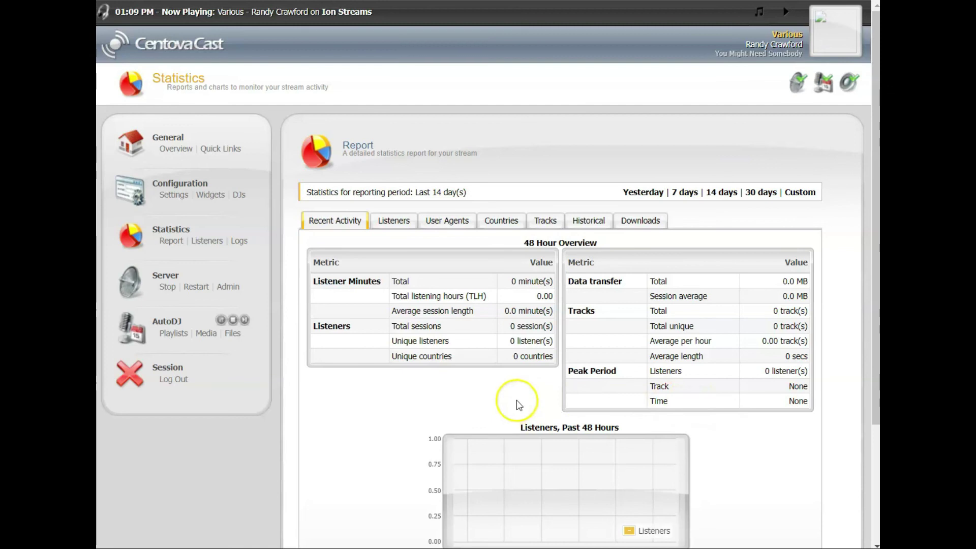
click(234, 151)
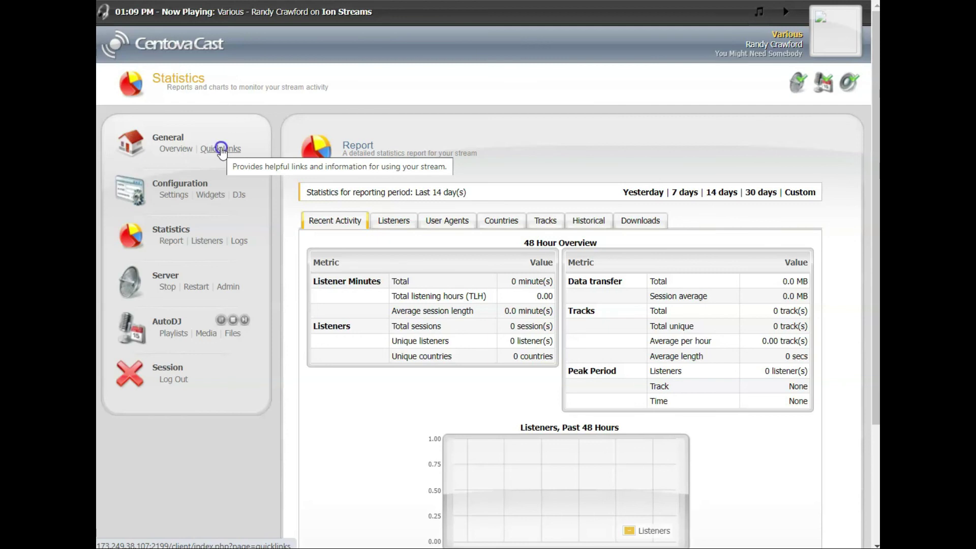
Open General > Quick Links and look over the start page, tune-in and live source details.
click(221, 151)
scroll(264, 204, down, 3)
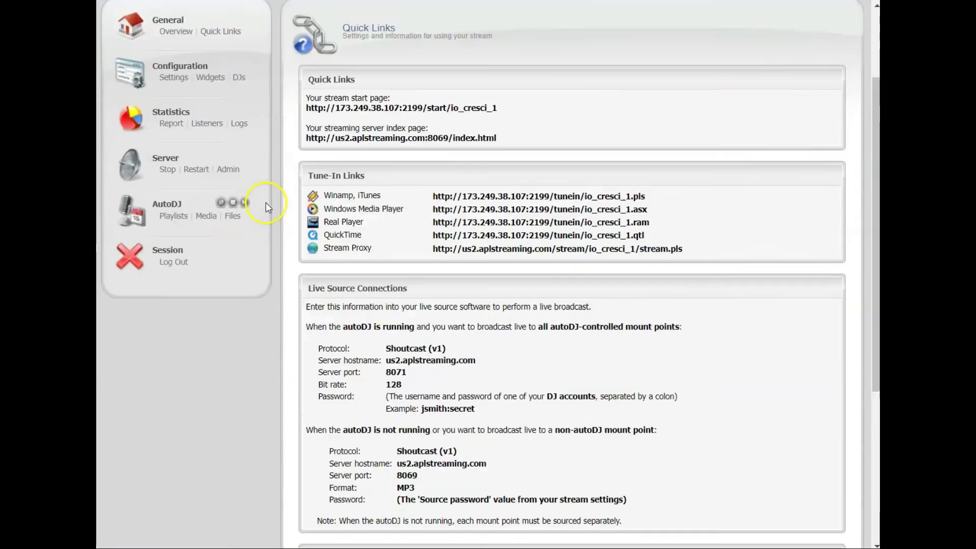
scroll(276, 236, up, 2)
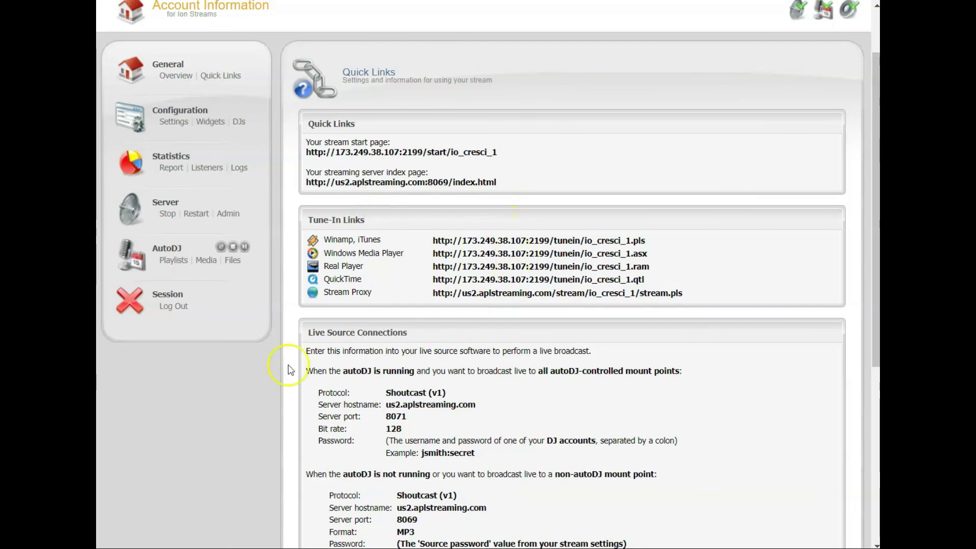
Log out via Session > Log Out.
click(177, 308)
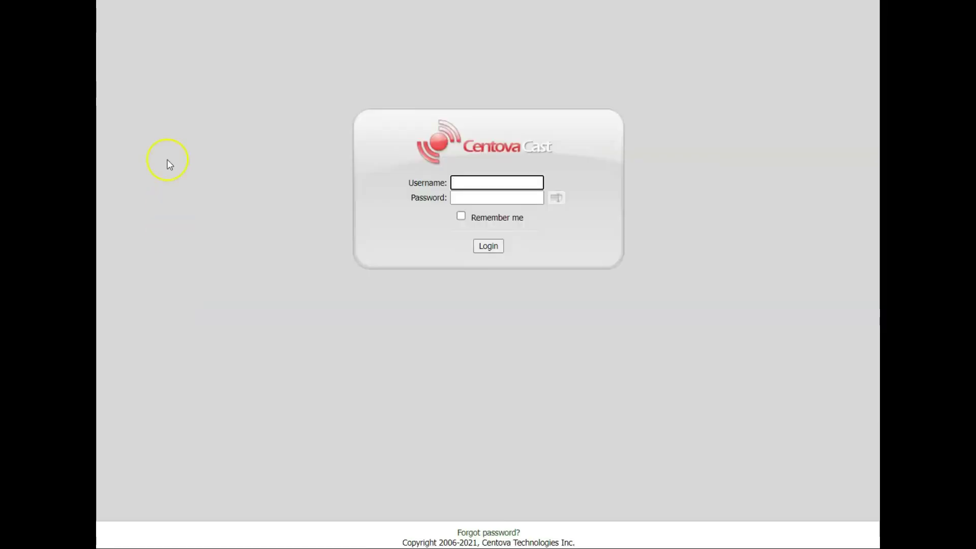